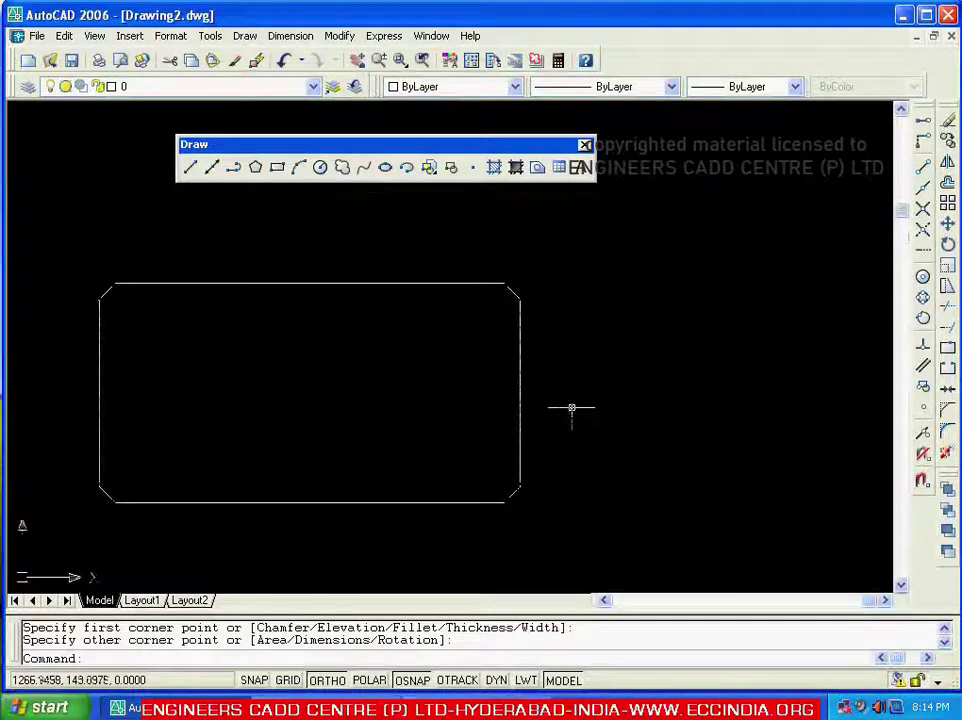
Draw a rectangle beside the existing one with chamfer distances of 20 and 50.
{"action": "left_click", "coordinate": [277, 168]}
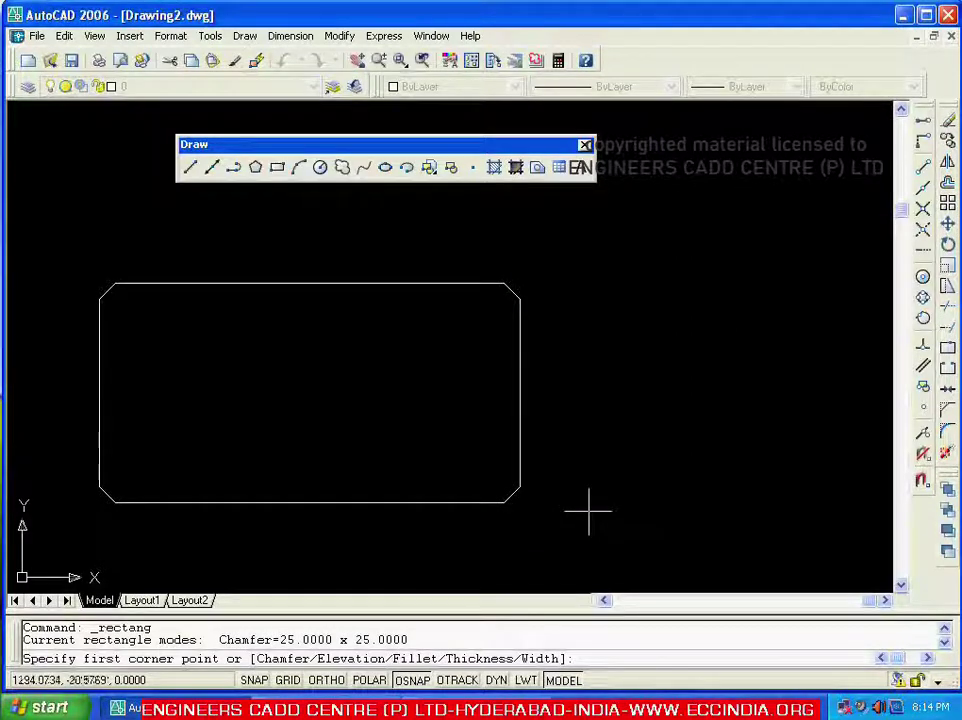
{"action": "key", "text": "Return"}
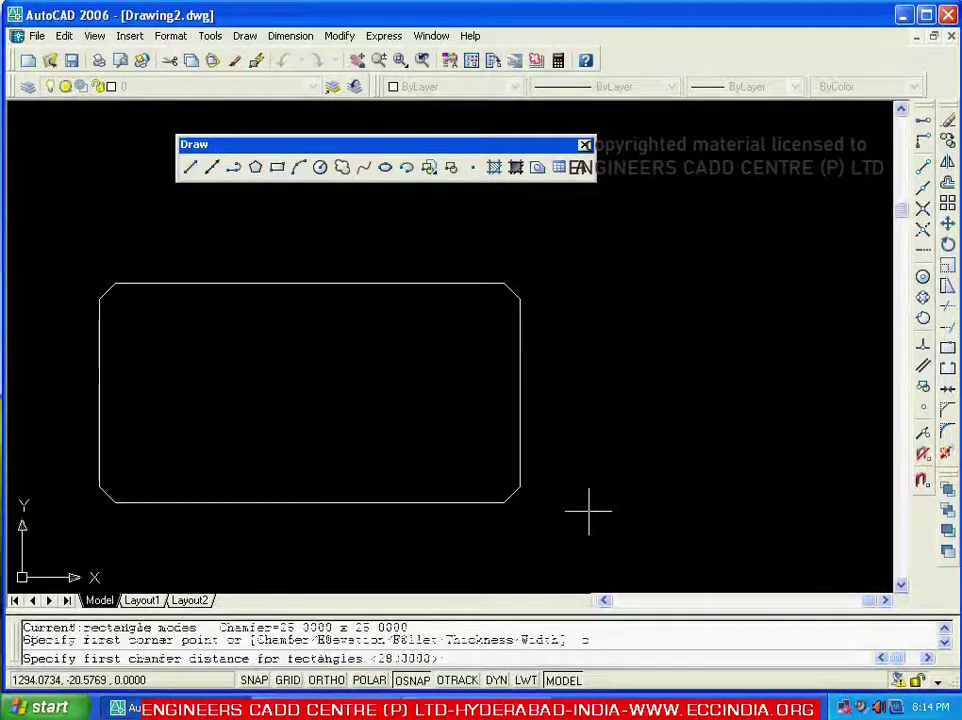
{"action": "type", "text": "2"}
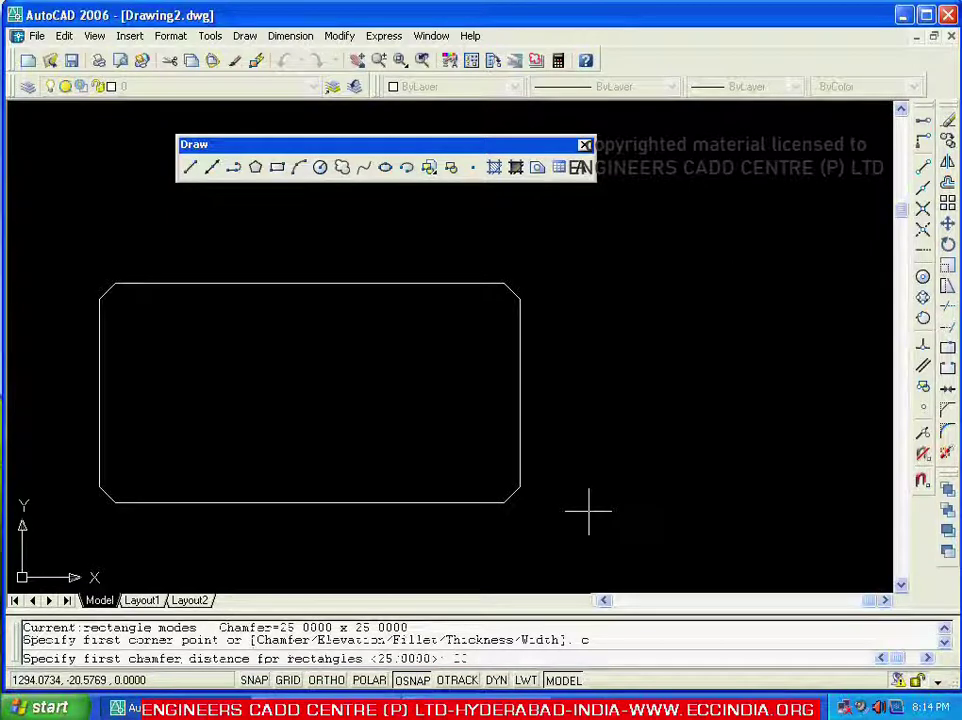
{"action": "type", "text": "0"}
{"action": "key", "text": "Return"}
{"action": "type", "text": "5"}
{"action": "key", "text": "Return"}
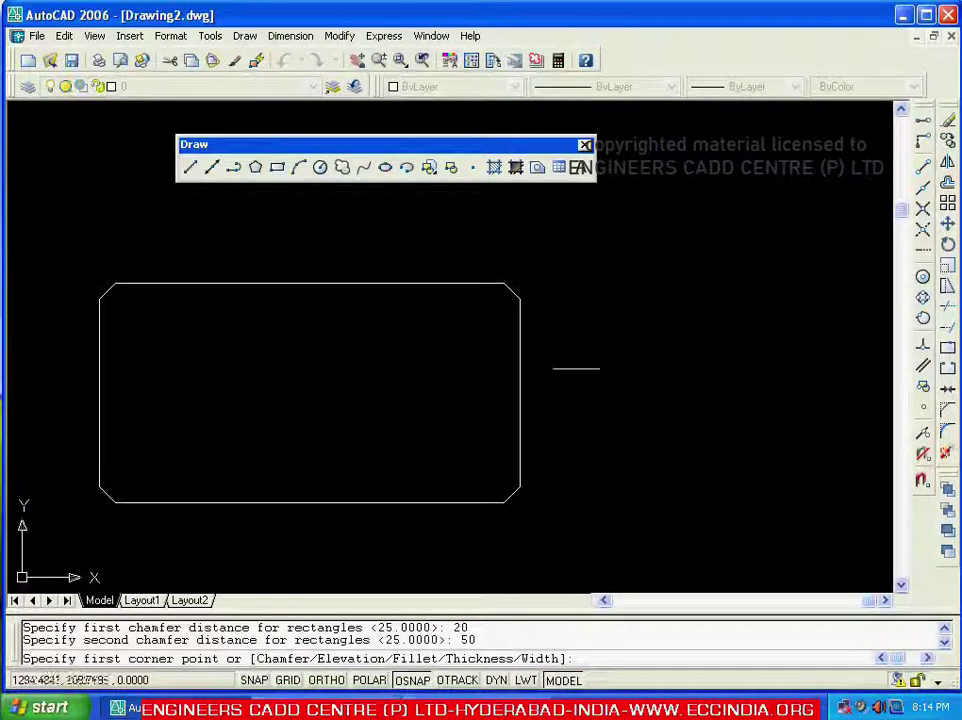
{"action": "left_click", "coordinate": [583, 258]}
{"action": "left_click", "coordinate": [827, 536]}
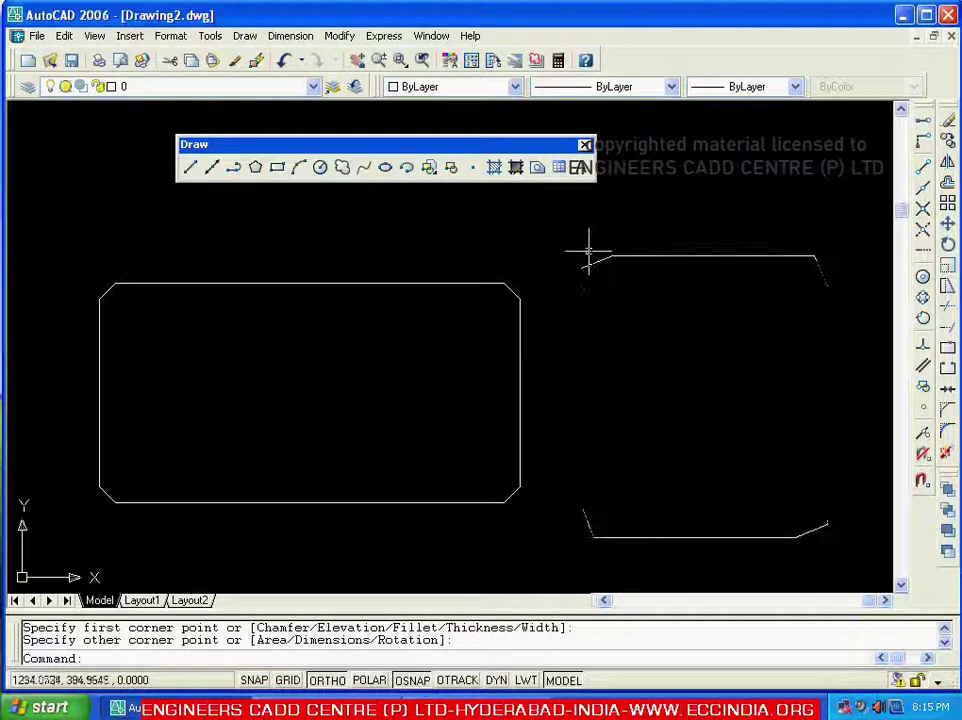
Erase both chamfered rectangles from the drawing.
{"action": "left_click", "coordinate": [606, 361]}
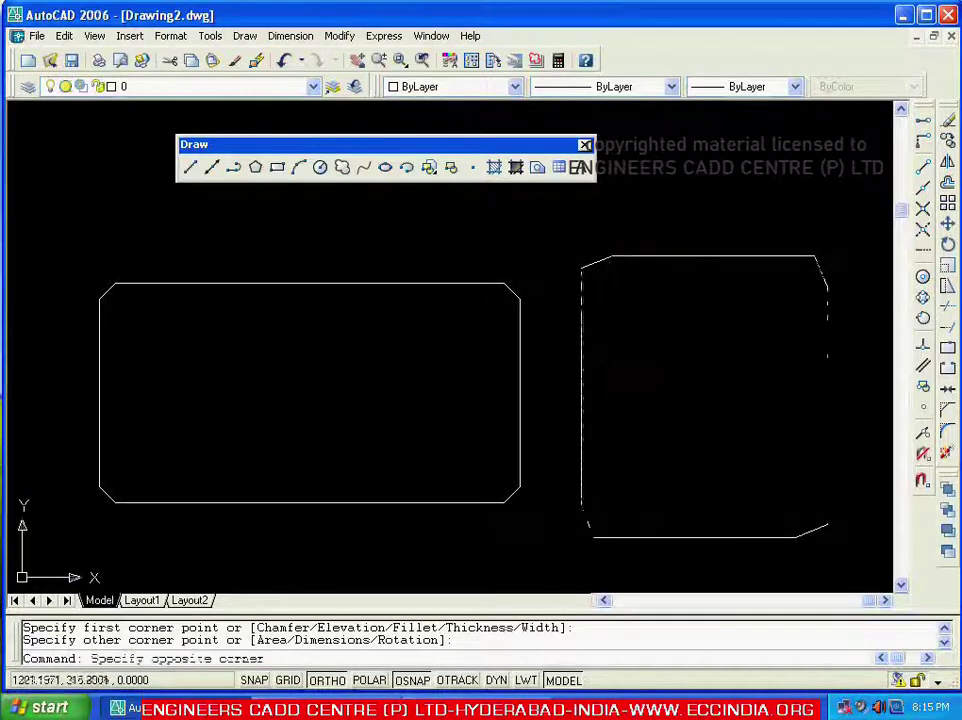
{"action": "left_click", "coordinate": [490, 408]}
{"action": "key", "text": "Delete"}
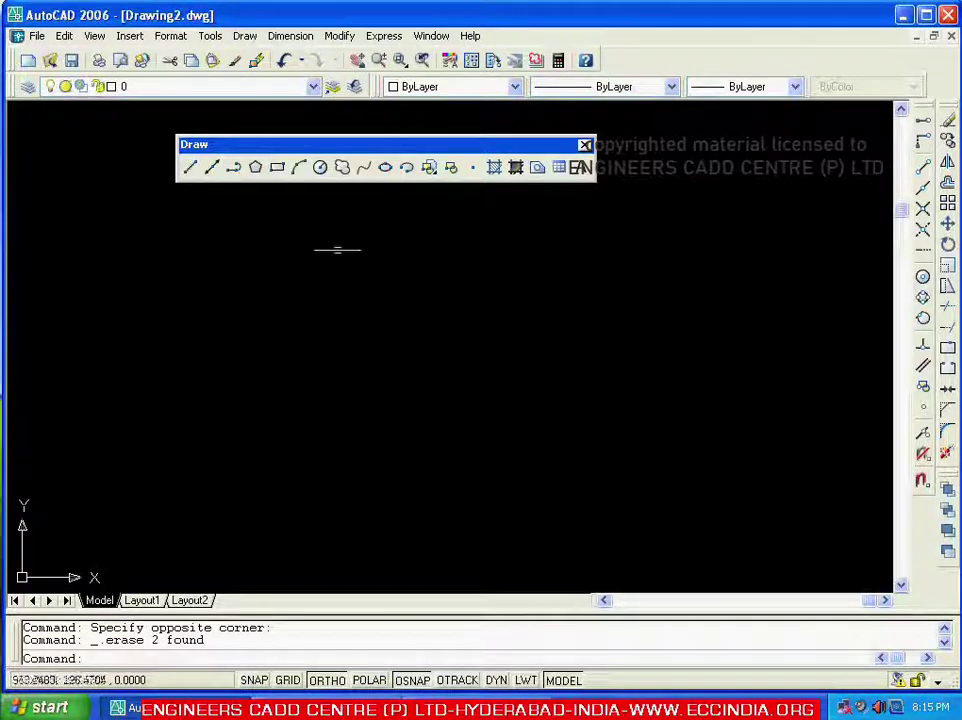
Start a new rectangle and reset both of its chamfer distances to 0.
{"action": "left_click", "coordinate": [278, 170]}
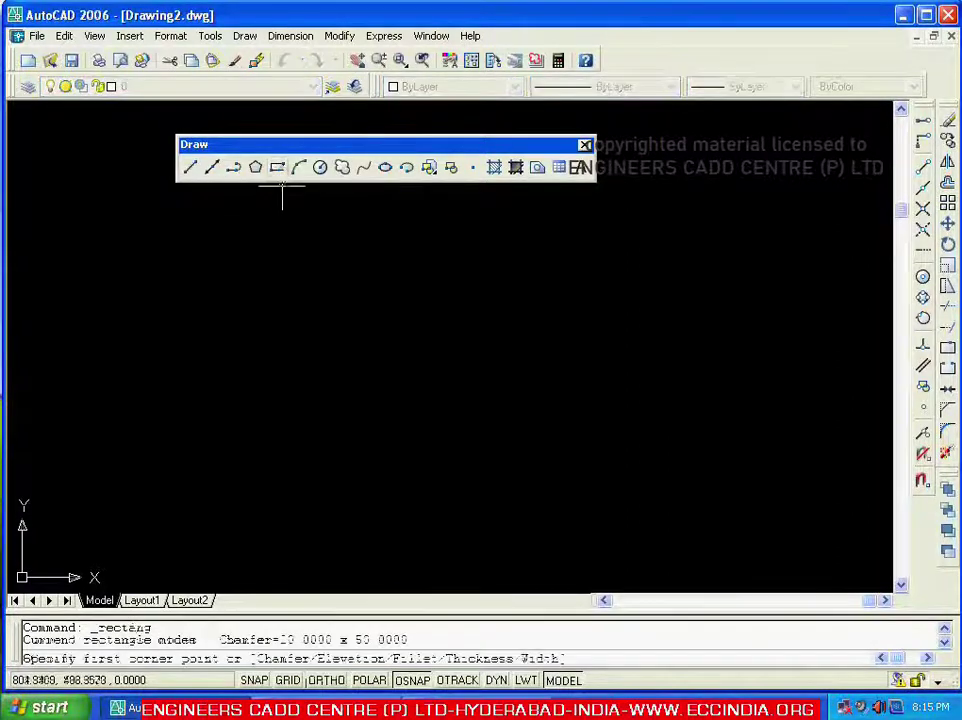
{"action": "type", "text": "c"}
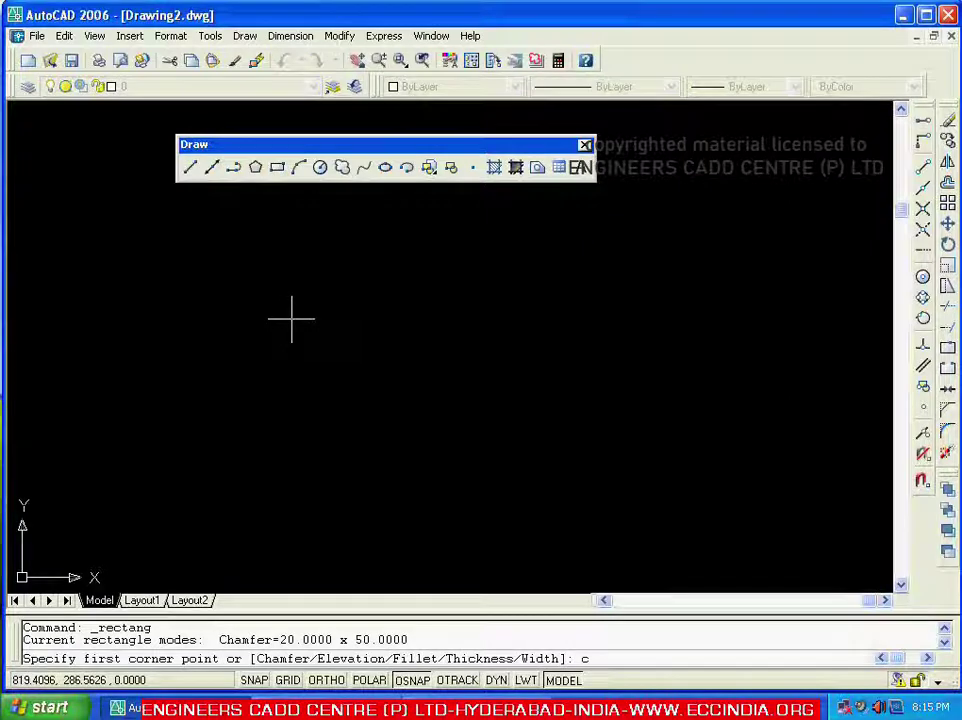
{"action": "key", "text": "Return"}
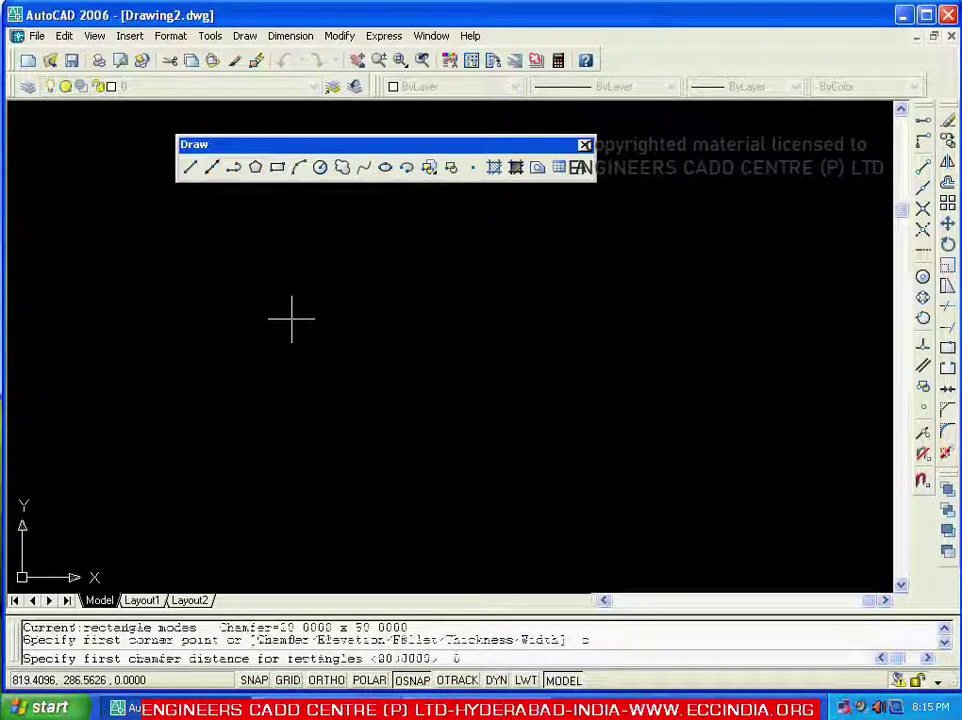
{"action": "key", "text": "Return"}
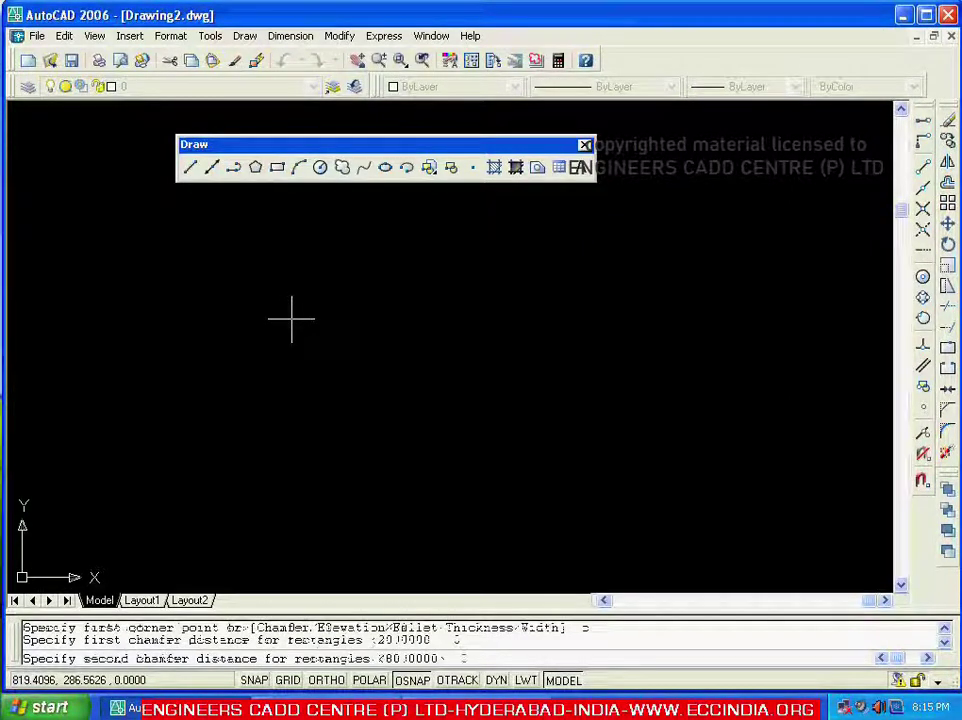
{"action": "key", "text": "Return"}
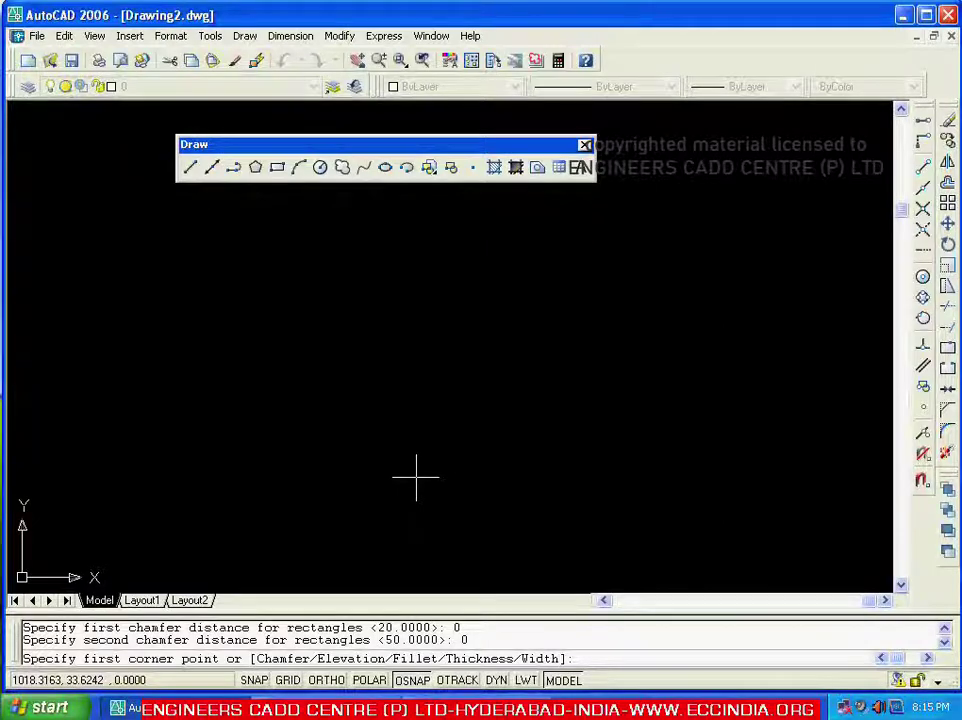
Set the rectangle's fillet radius to 50 and draw the rounded rectangle in the middle of the drawing area.
{"action": "key", "text": "Return"}
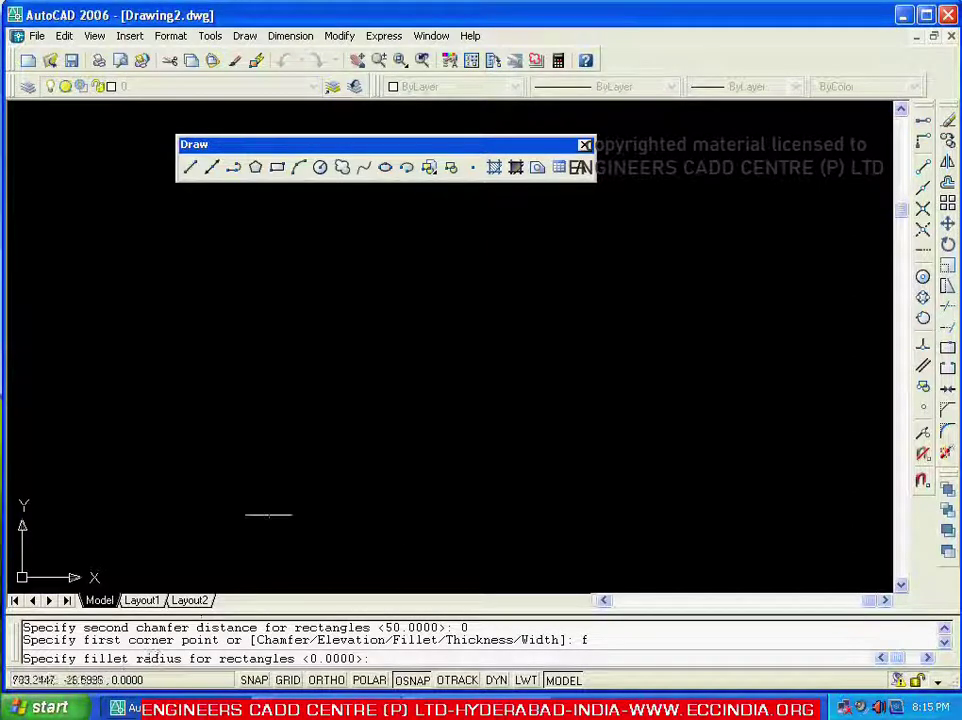
{"action": "type", "text": "5"}
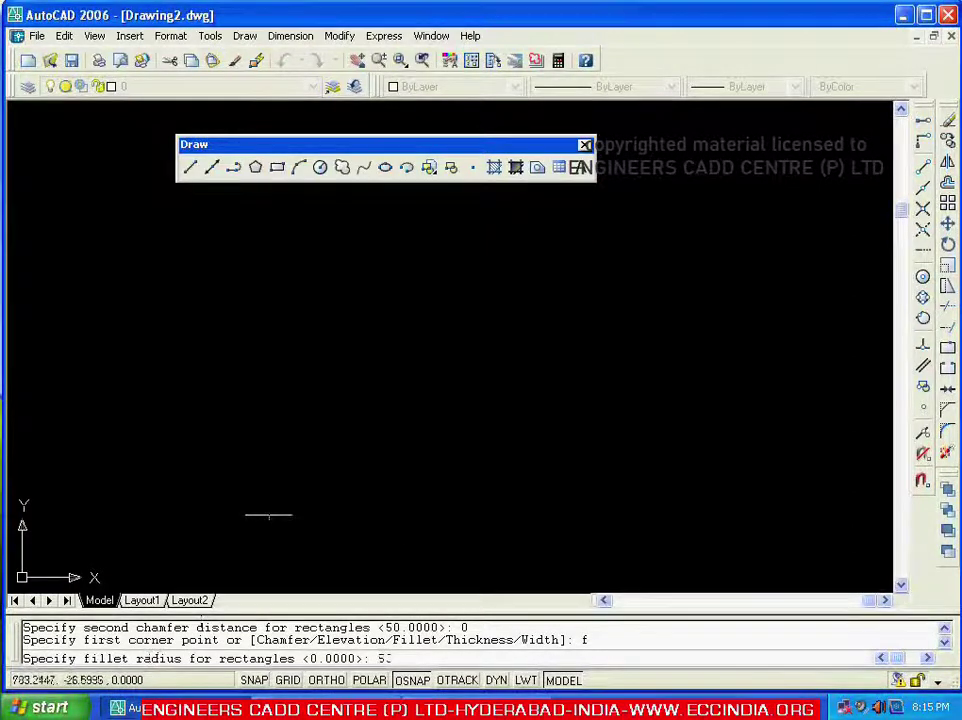
{"action": "type", "text": "0"}
{"action": "key", "text": "Return"}
{"action": "left_click", "coordinate": [204, 288]}
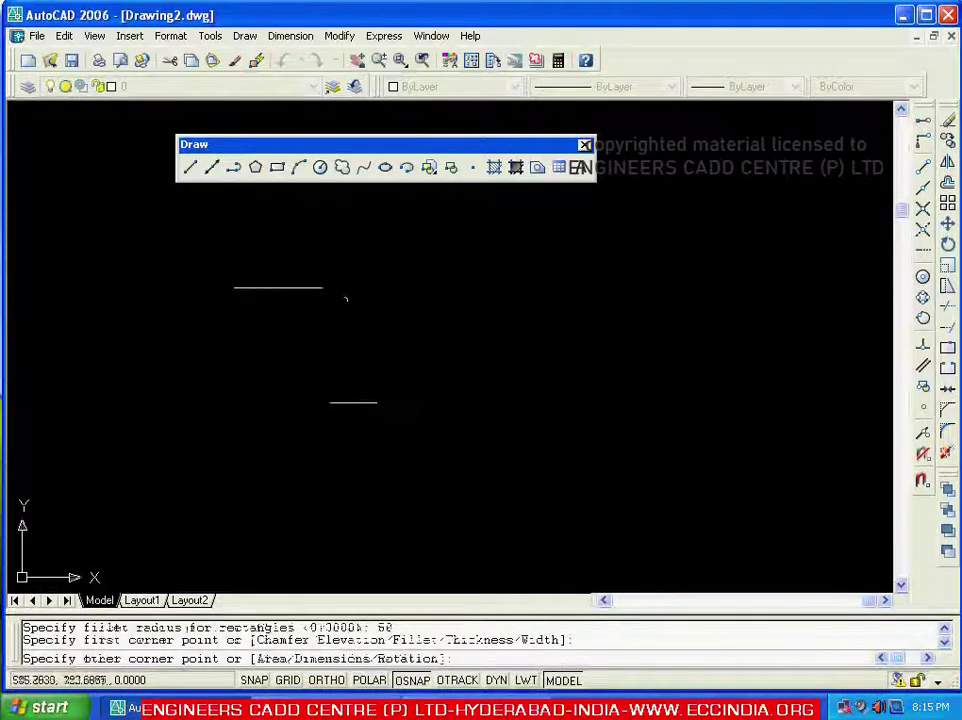
{"action": "left_click", "coordinate": [605, 527]}
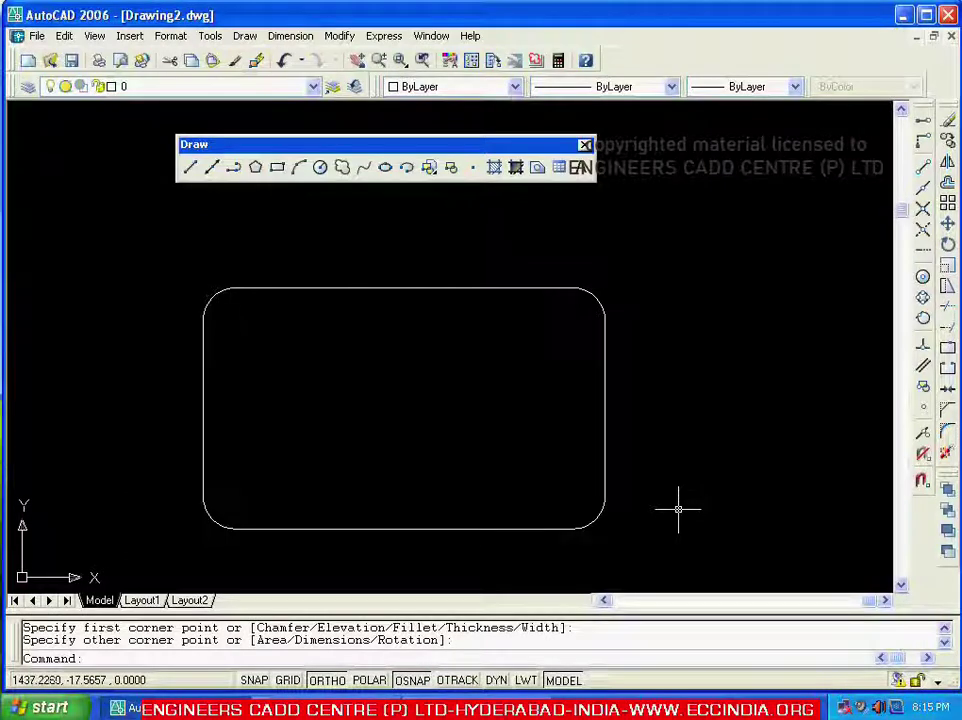
Erase the rectangle with the filleted corners.
{"action": "left_click", "coordinate": [655, 468]}
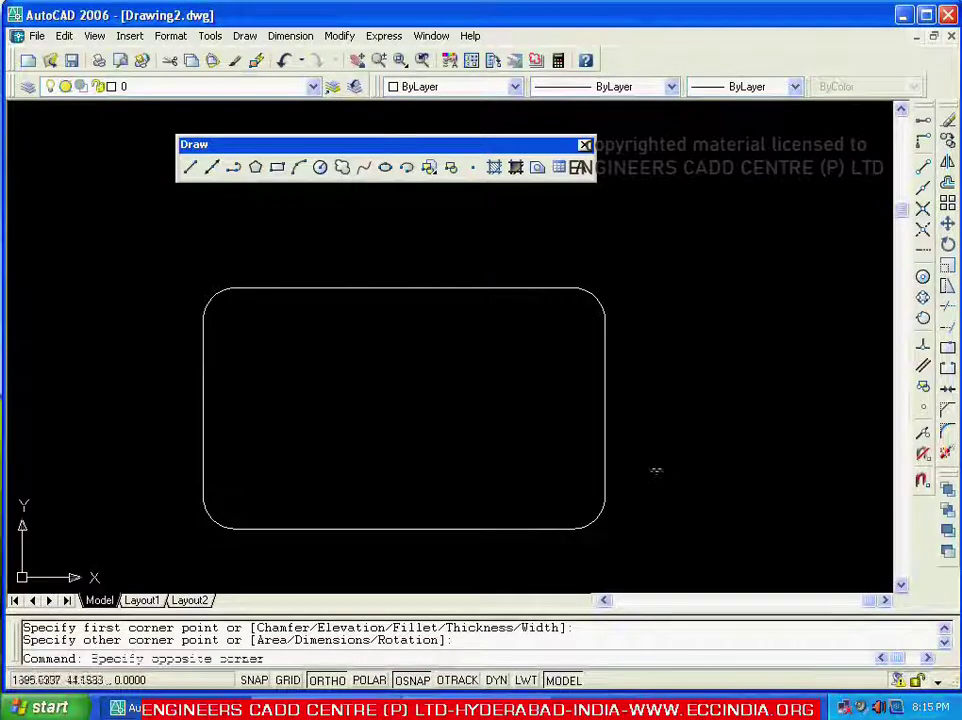
{"action": "left_click", "coordinate": [584, 515]}
{"action": "key", "text": "Delete"}
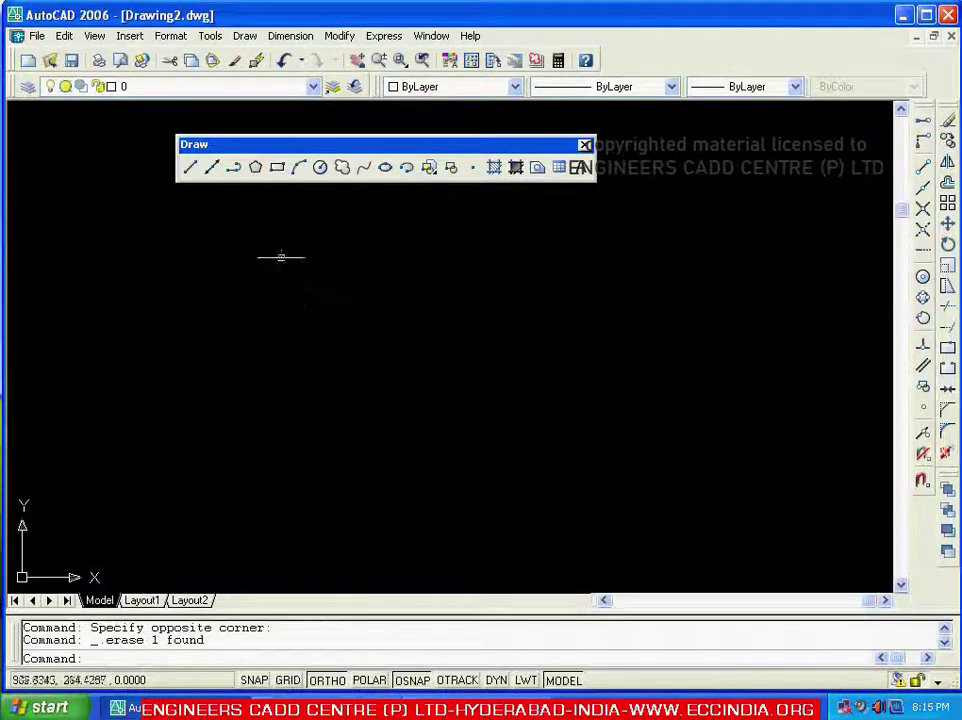
Start another rectangle and reset its fillet radius to 0.
{"action": "left_click", "coordinate": [277, 168]}
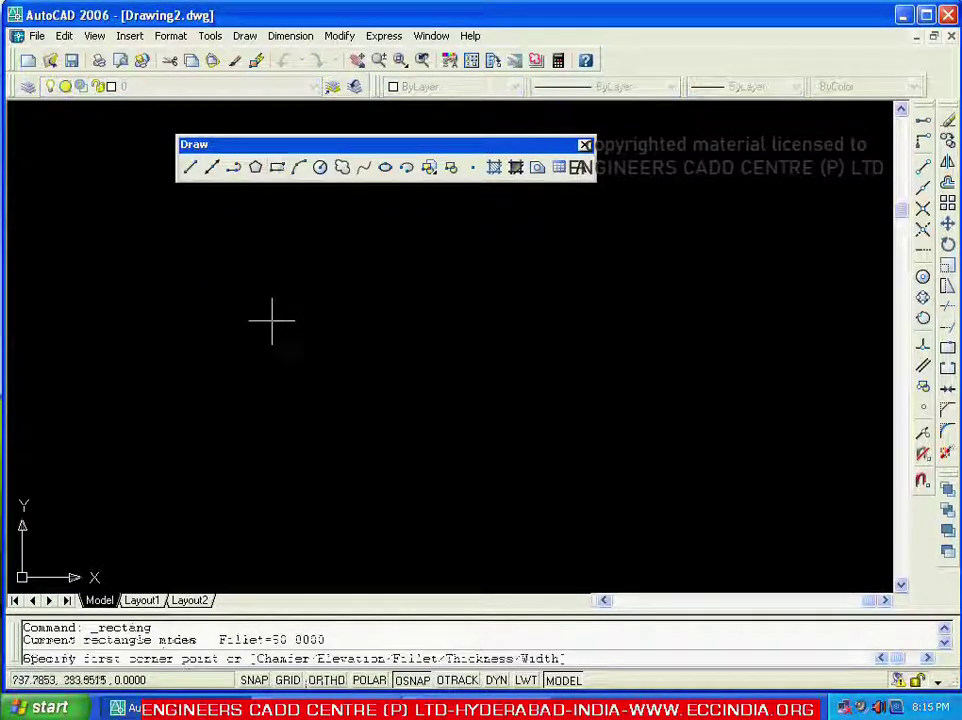
{"action": "key", "text": "Return"}
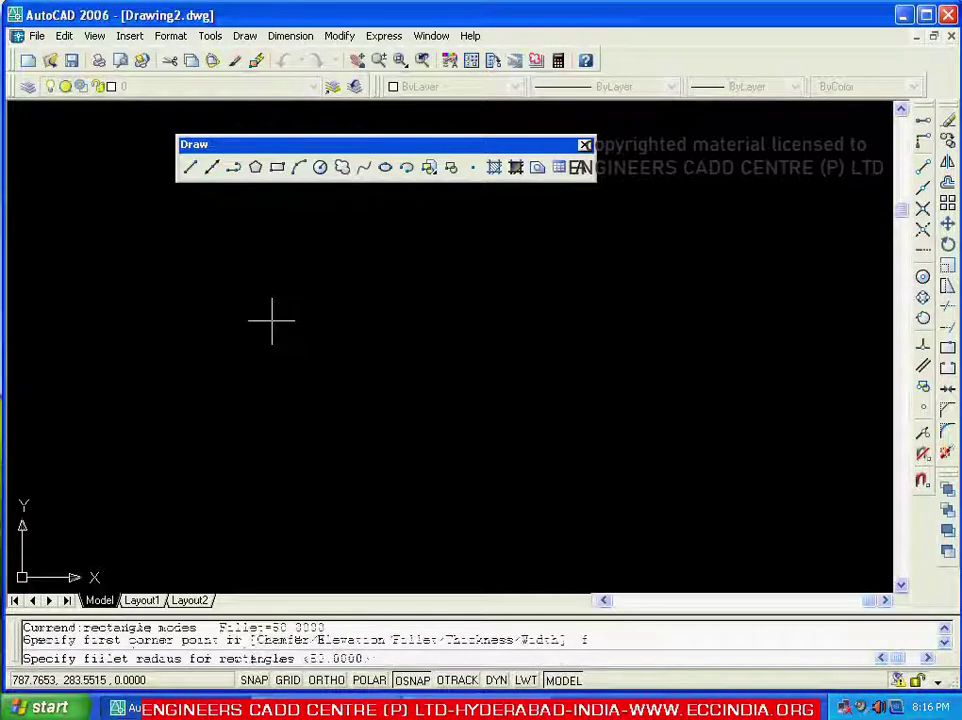
{"action": "type", "text": "0"}
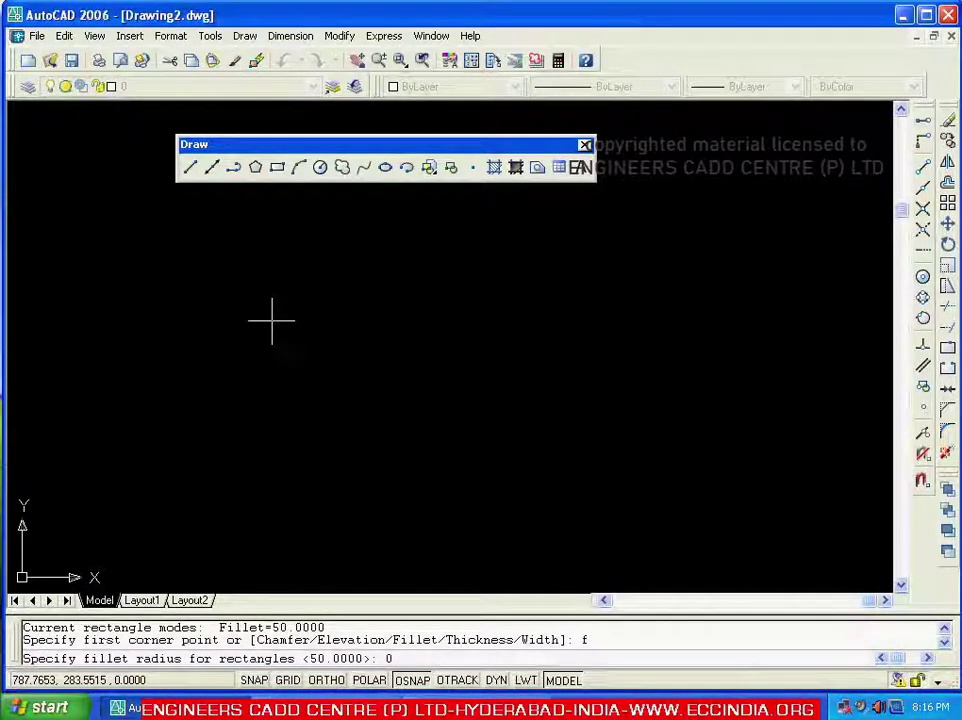
{"action": "key", "text": "Return"}
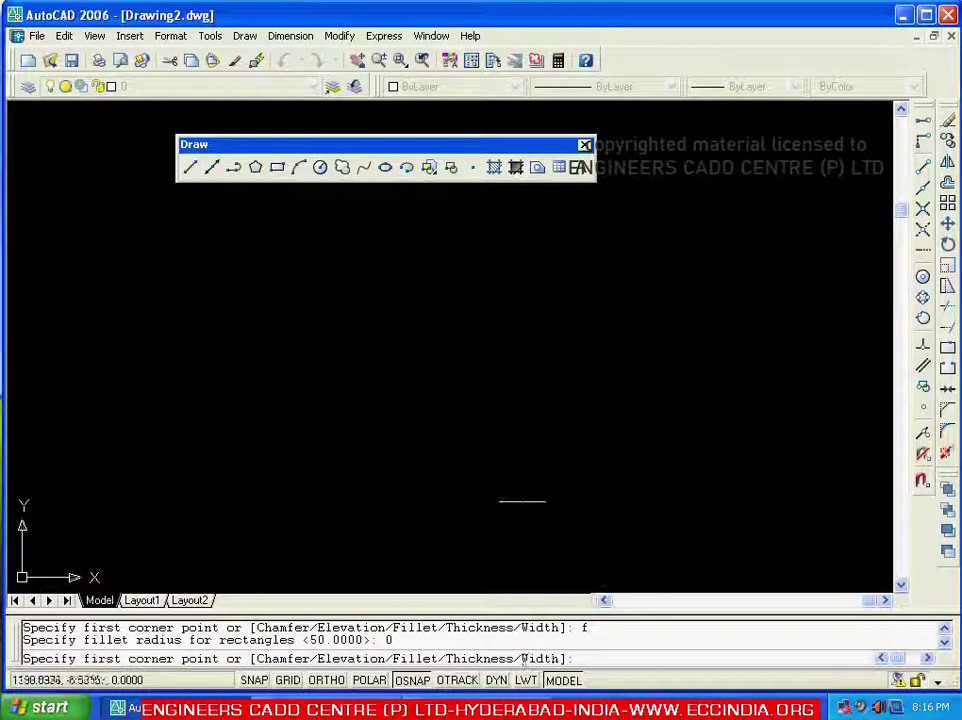
Set the rectangle's line width to 10 and draw the thick-lined rectangle in the middle of the drawing area.
{"action": "key", "text": "Return"}
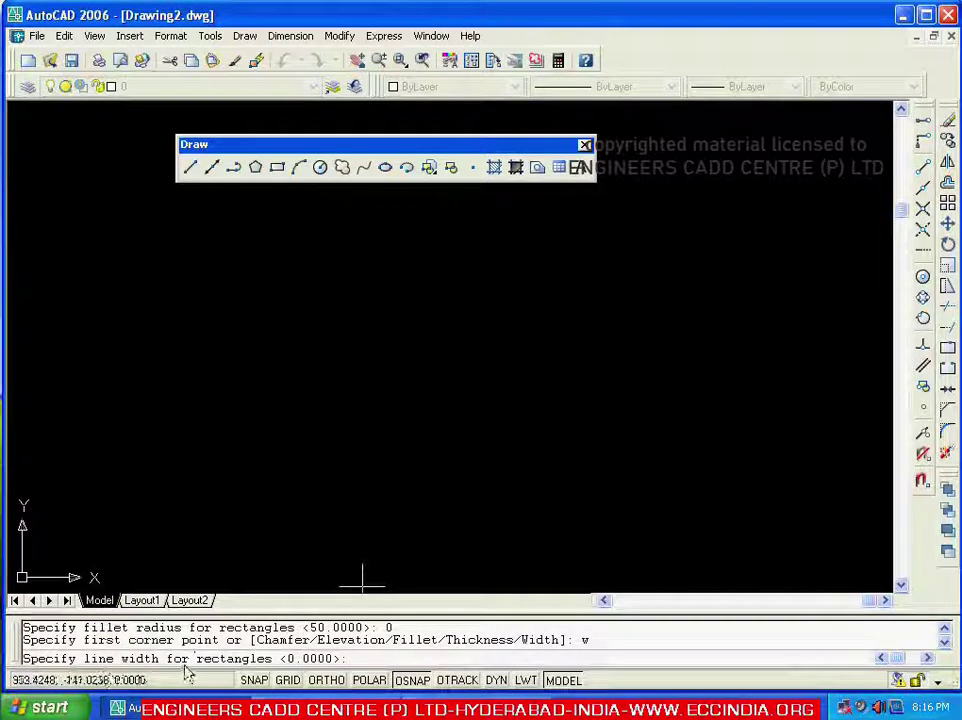
{"action": "type", "text": "1"}
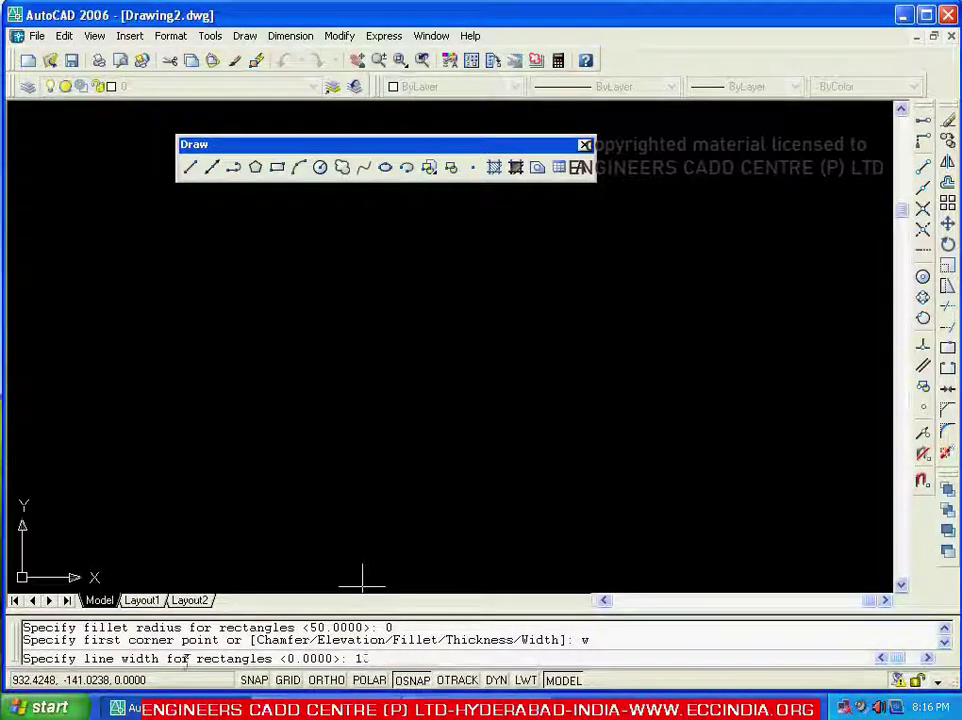
{"action": "type", "text": "0"}
{"action": "key", "text": "Return"}
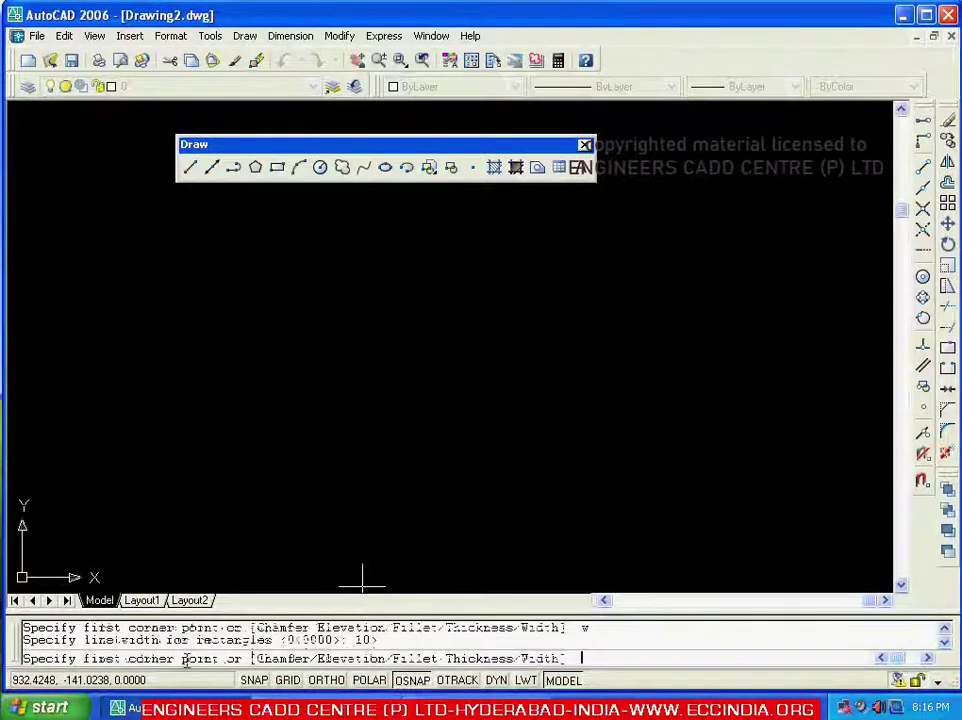
{"action": "left_click", "coordinate": [222, 250]}
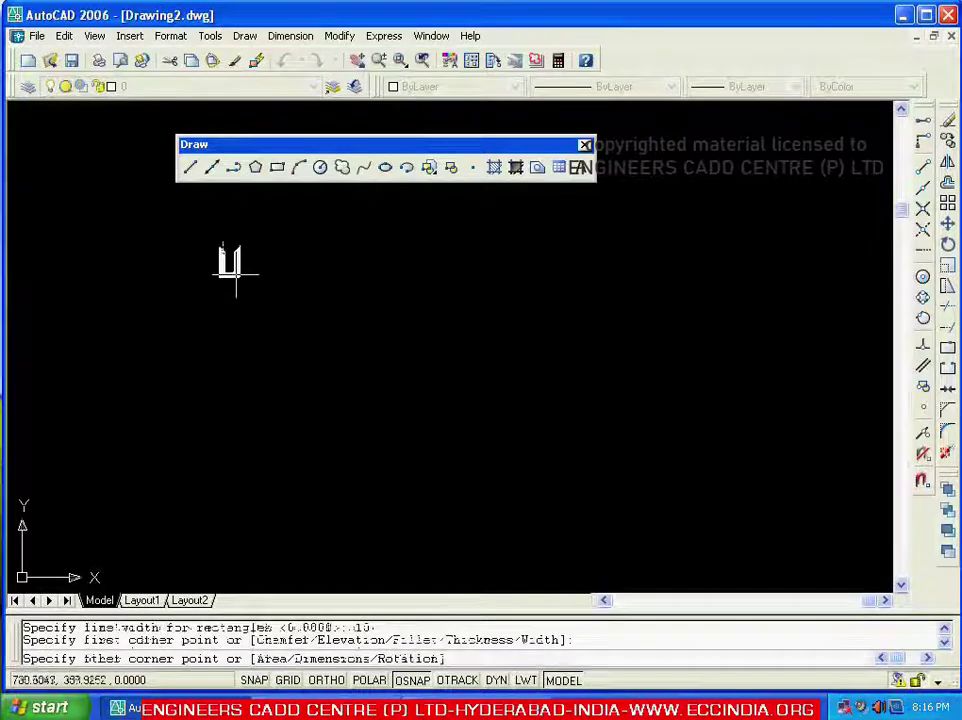
{"action": "left_click", "coordinate": [595, 494]}
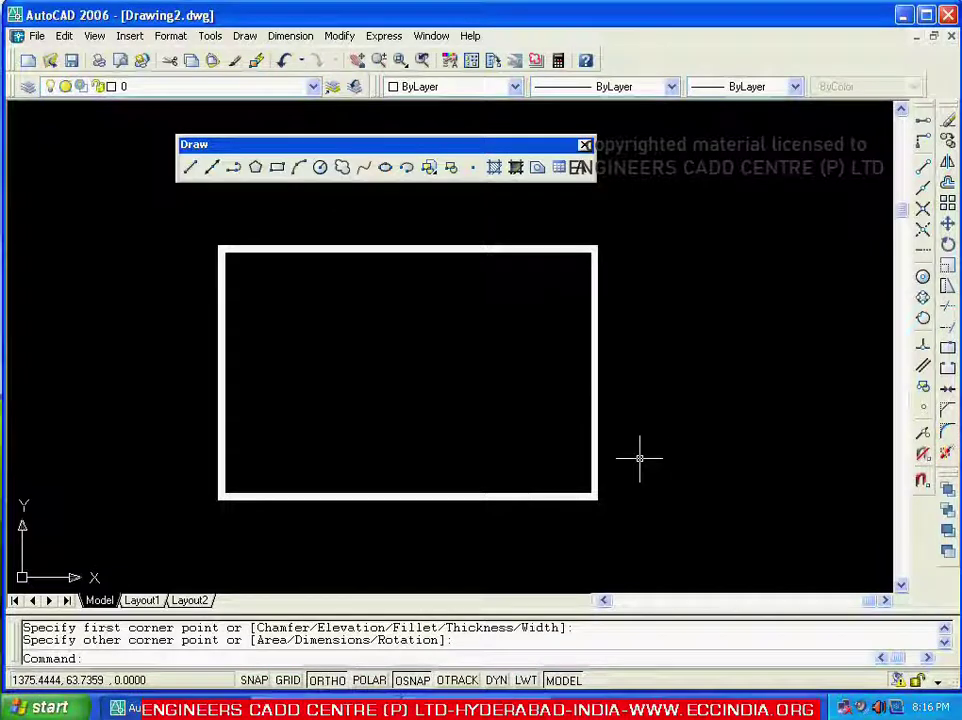
Erase the thick-lined rectangle.
{"action": "left_click", "coordinate": [637, 457]}
{"action": "left_click", "coordinate": [545, 528]}
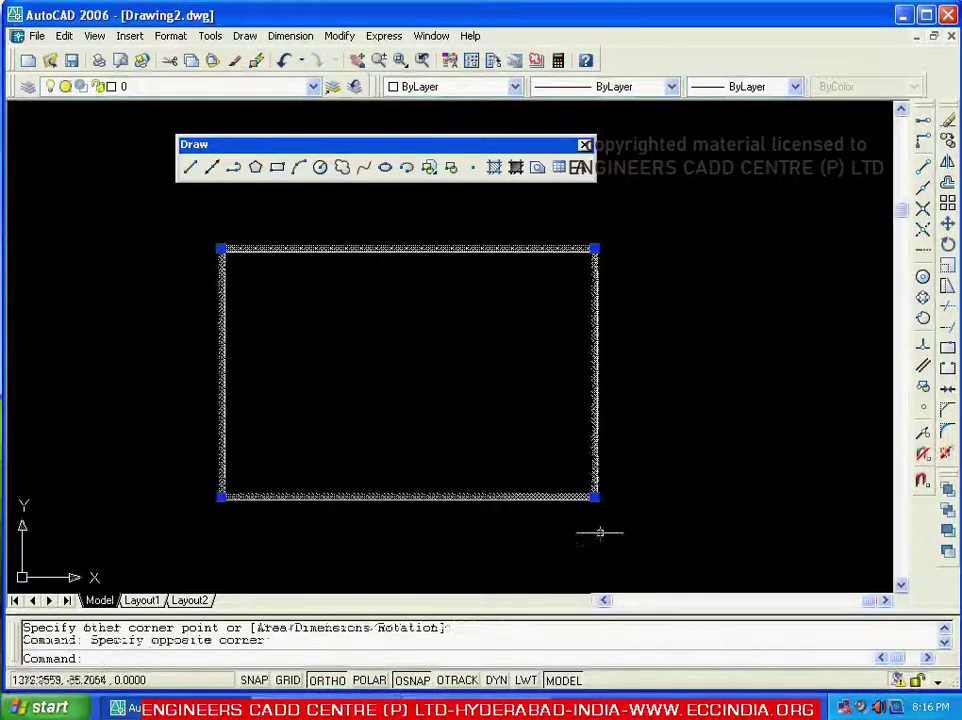
{"action": "key", "text": "Delete"}
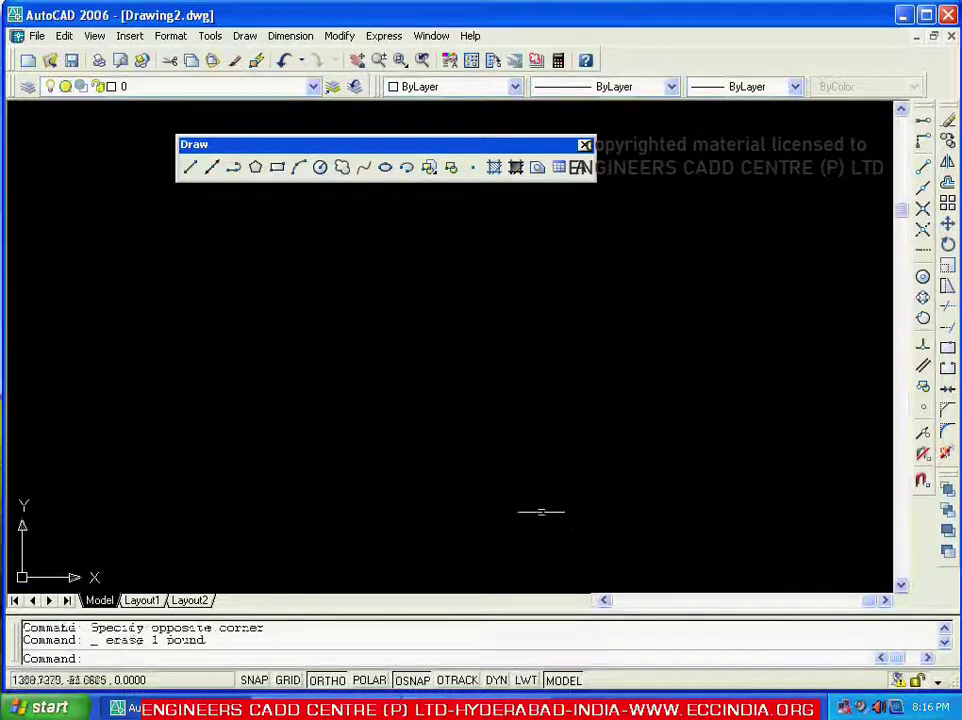
Start a new rectangle and reset its line width to 0.
{"action": "left_click", "coordinate": [278, 168]}
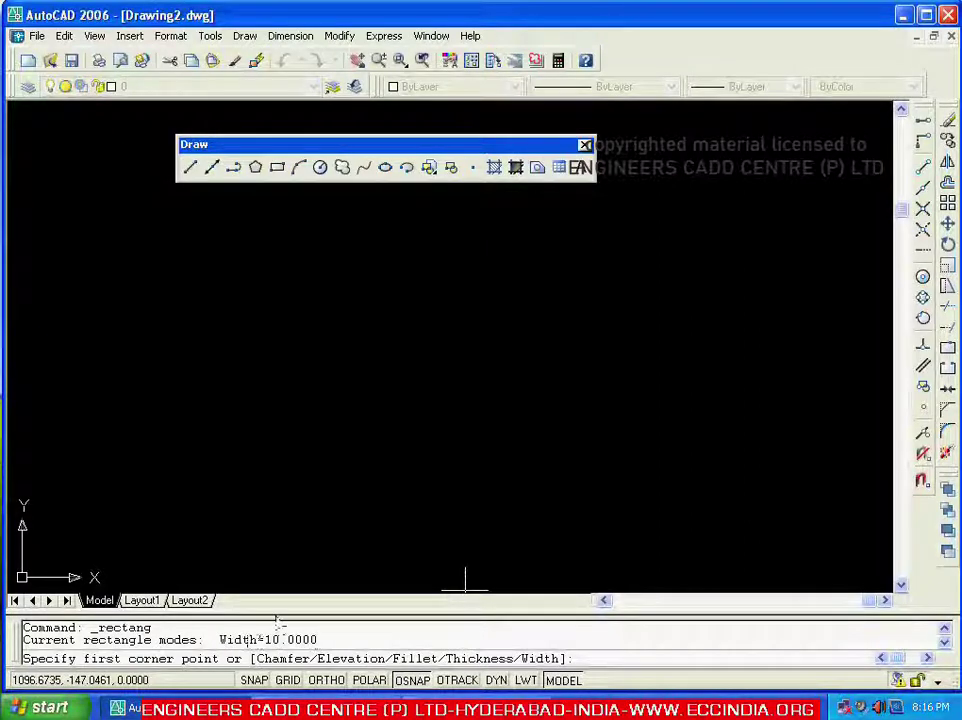
{"action": "type", "text": "w"}
{"action": "key", "text": "Return"}
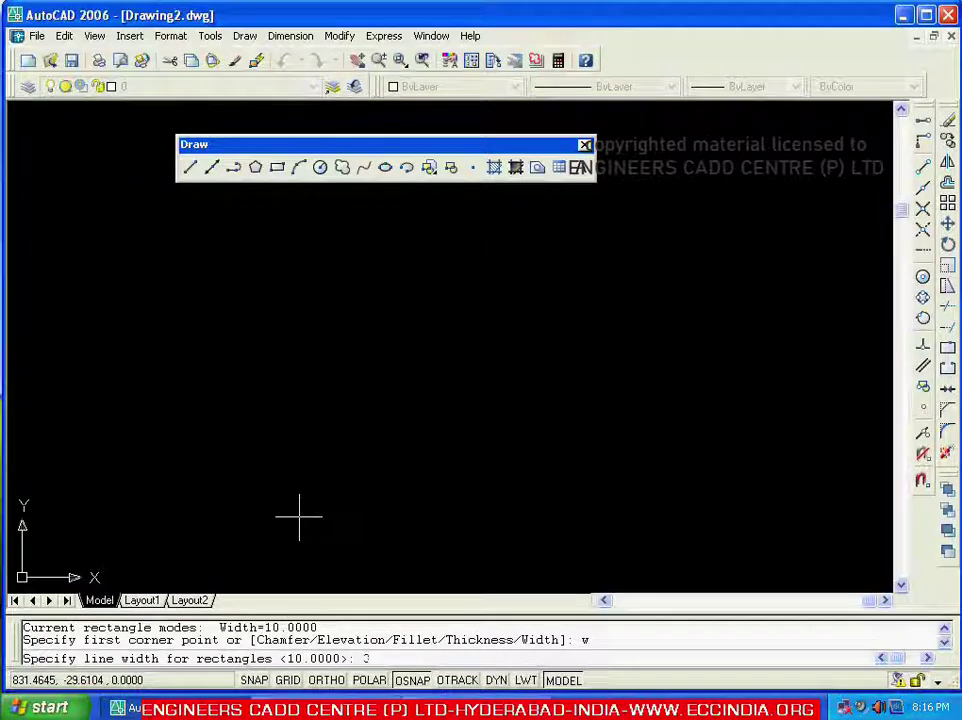
{"action": "type", "text": "0"}
{"action": "key", "text": "Return"}
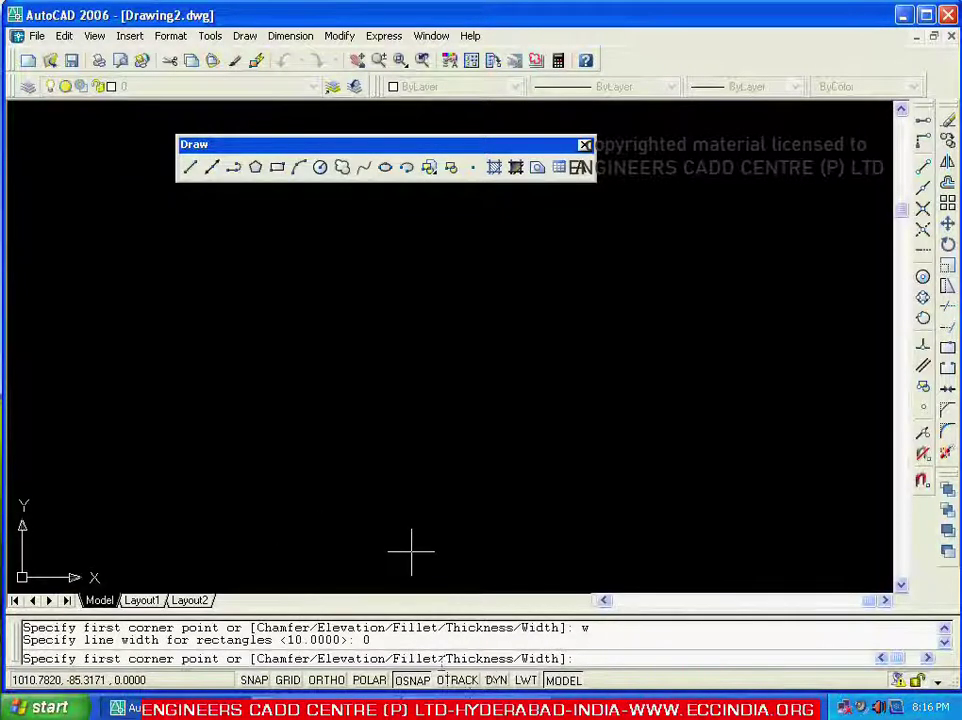
Set the rectangle's thickness to 30 and draw a large rectangle in the middle of the drawing area.
{"action": "type", "text": "t"}
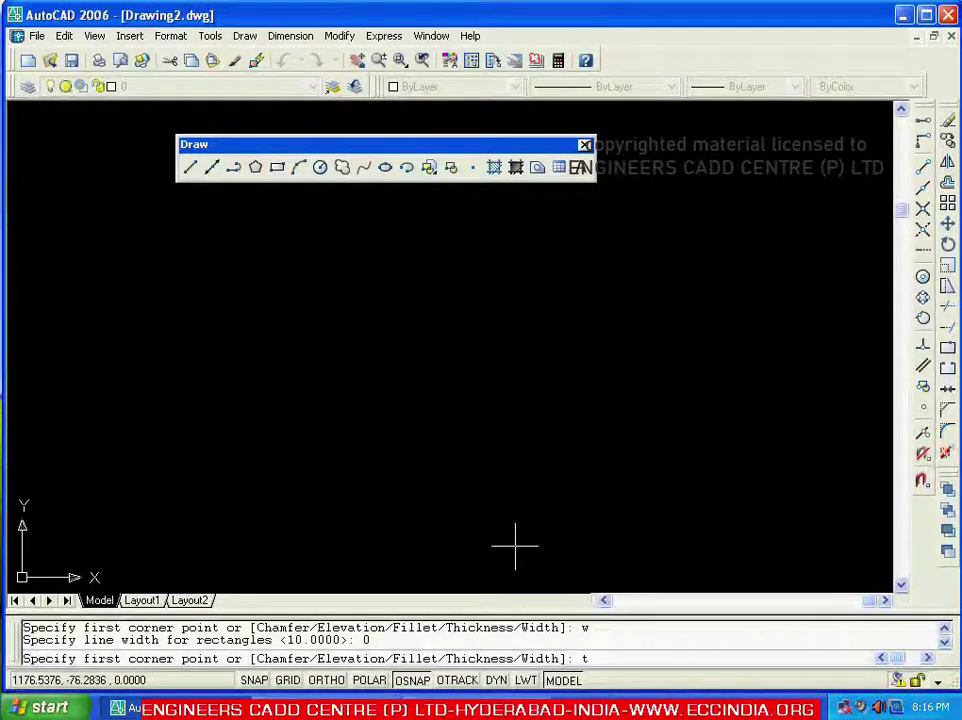
{"action": "key", "text": "Return"}
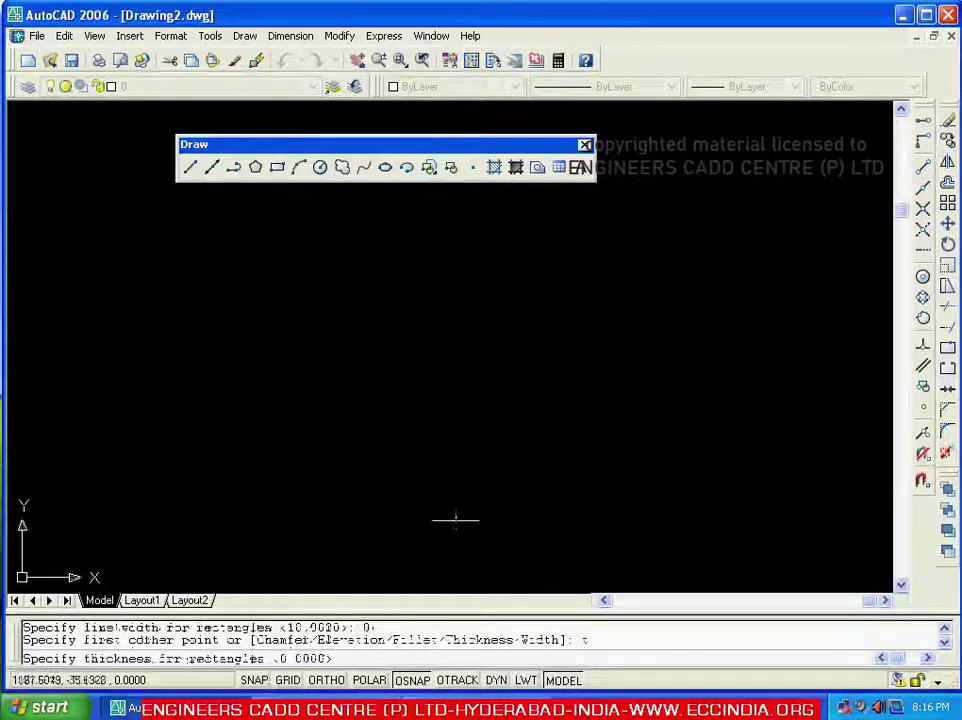
{"action": "type", "text": "3"}
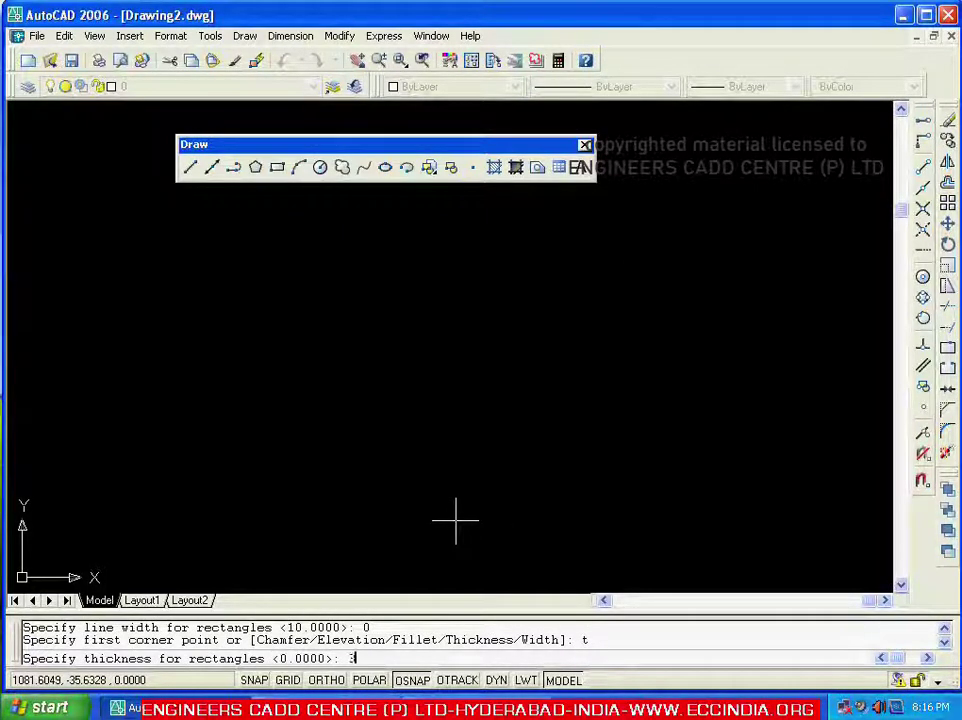
{"action": "type", "text": "0"}
{"action": "key", "text": "Return"}
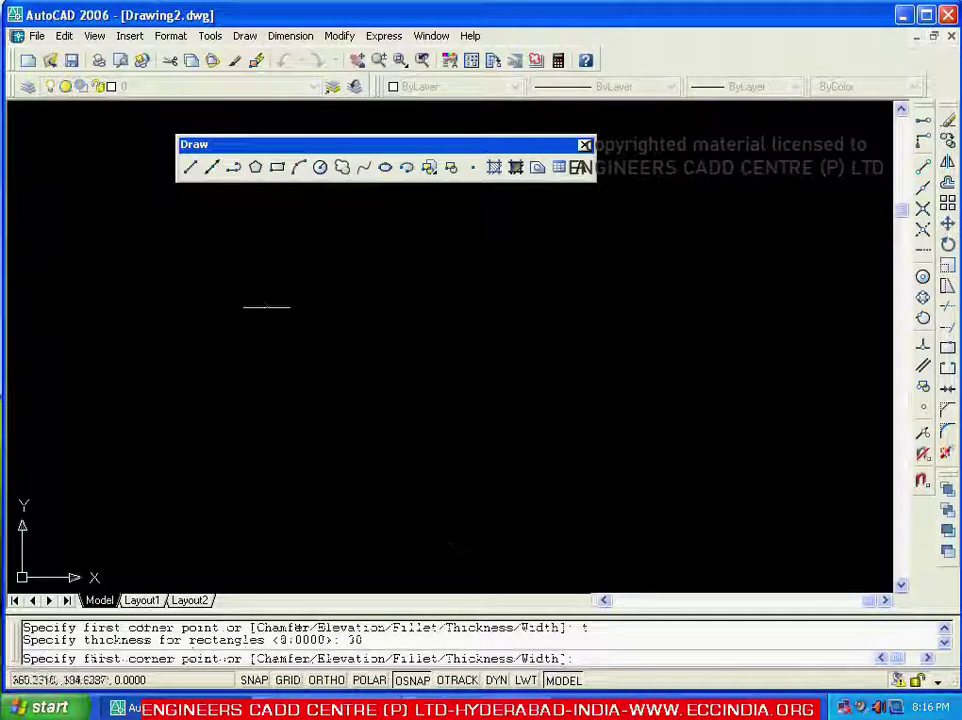
{"action": "left_click", "coordinate": [210, 270]}
{"action": "left_click", "coordinate": [647, 530]}
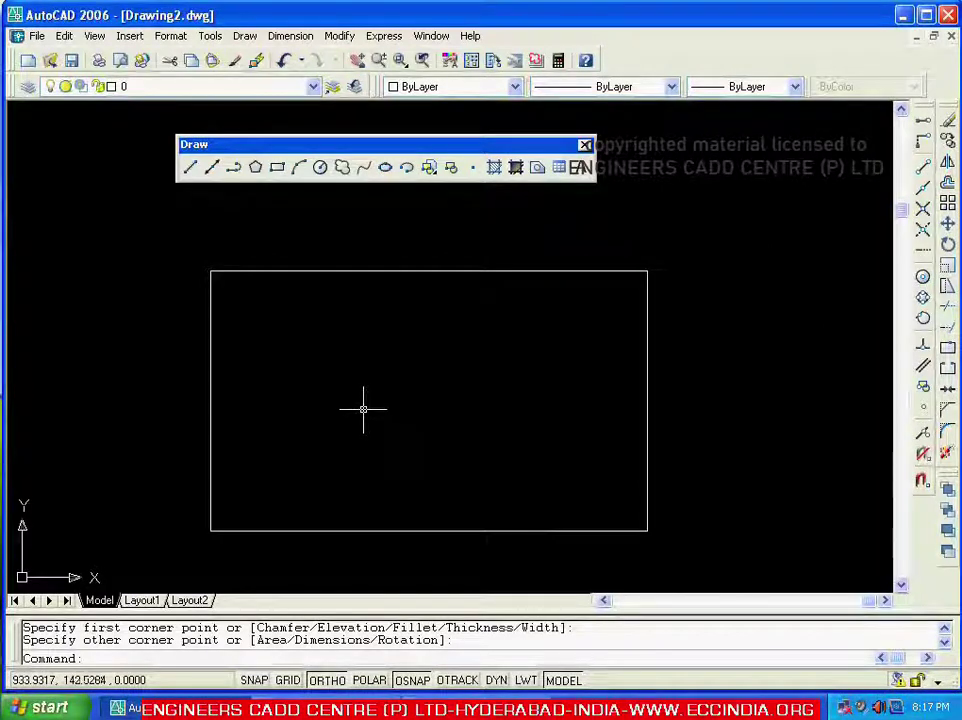
Orbit the drawing in 3D to examine the rectangle's thickness from an angled viewpoint.
{"action": "left_click", "coordinate": [95, 38]}
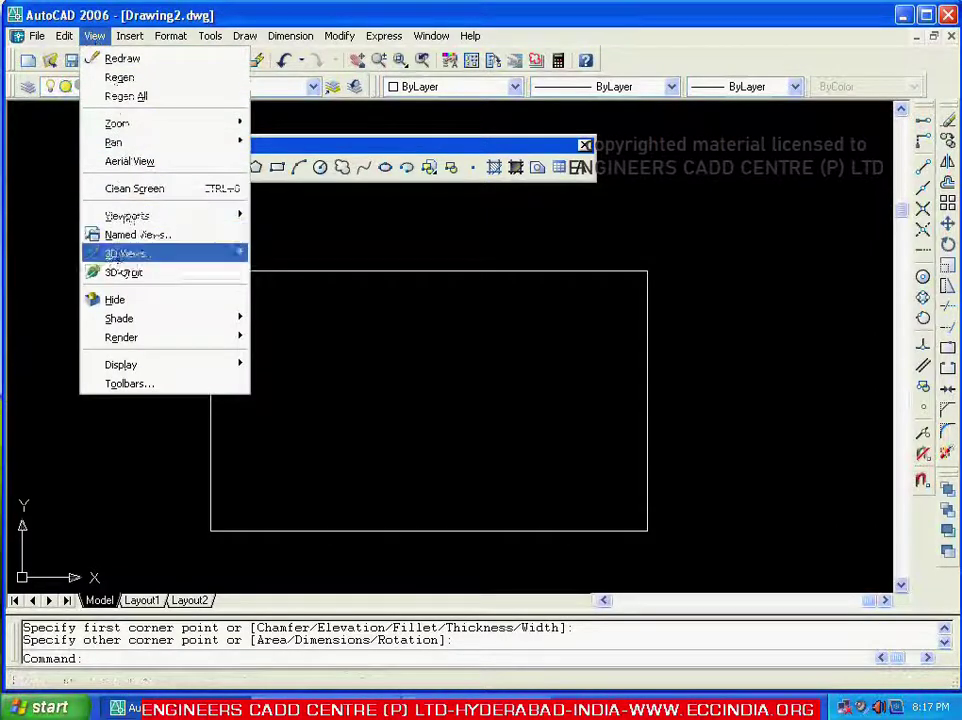
{"action": "left_click", "coordinate": [122, 272]}
{"action": "left_click_drag", "start_coordinate": [369, 444], "coordinate": [347, 268]}
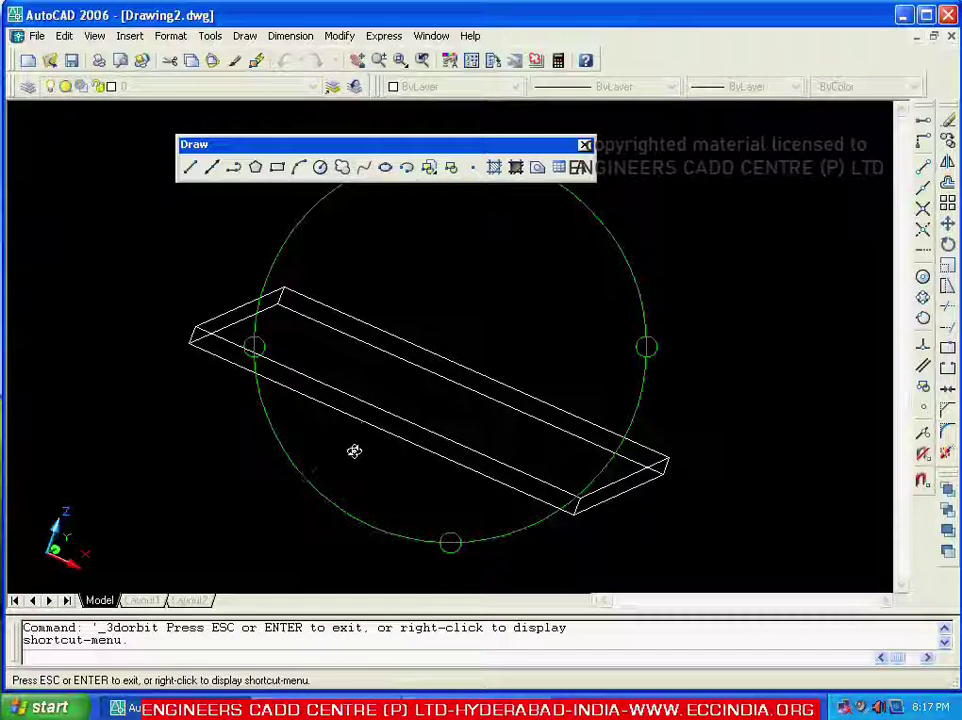
{"action": "key", "text": "Escape"}
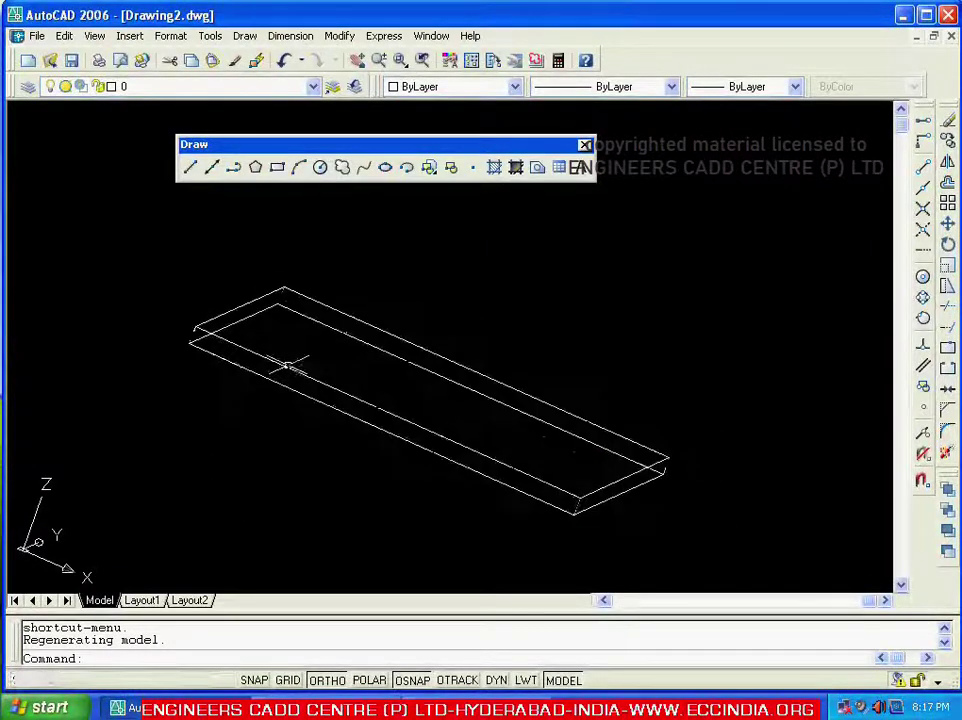
Restore the top view and erase the rectangle with thickness.
{"action": "left_click", "coordinate": [94, 36]}
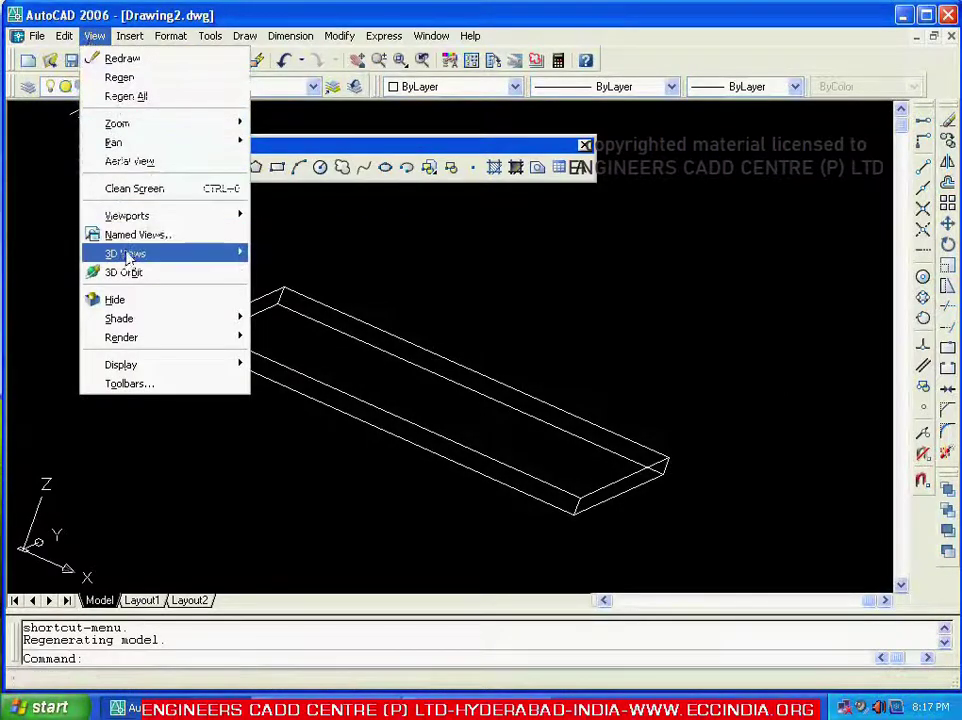
{"action": "mouse_move", "coordinate": [128, 256]}
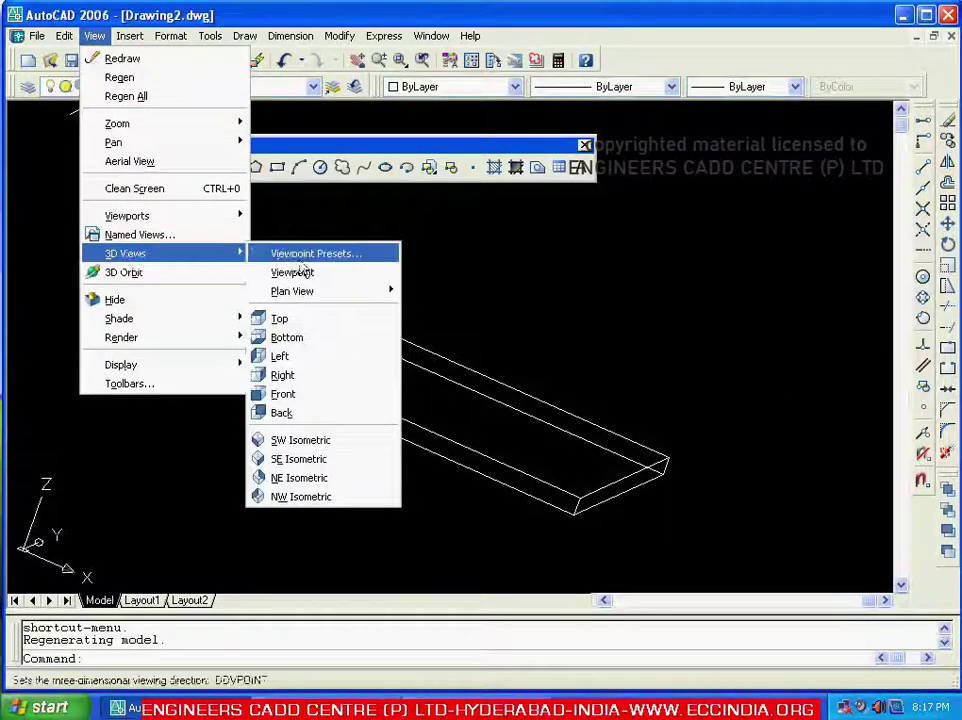
{"action": "left_click", "coordinate": [290, 322]}
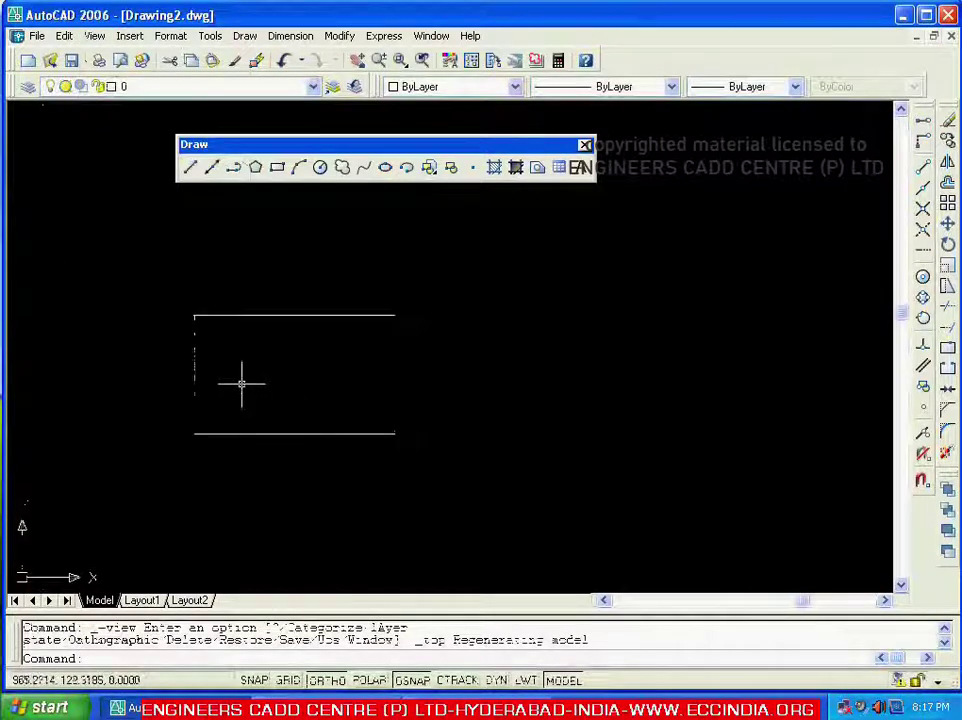
{"action": "left_click", "coordinate": [241, 381]}
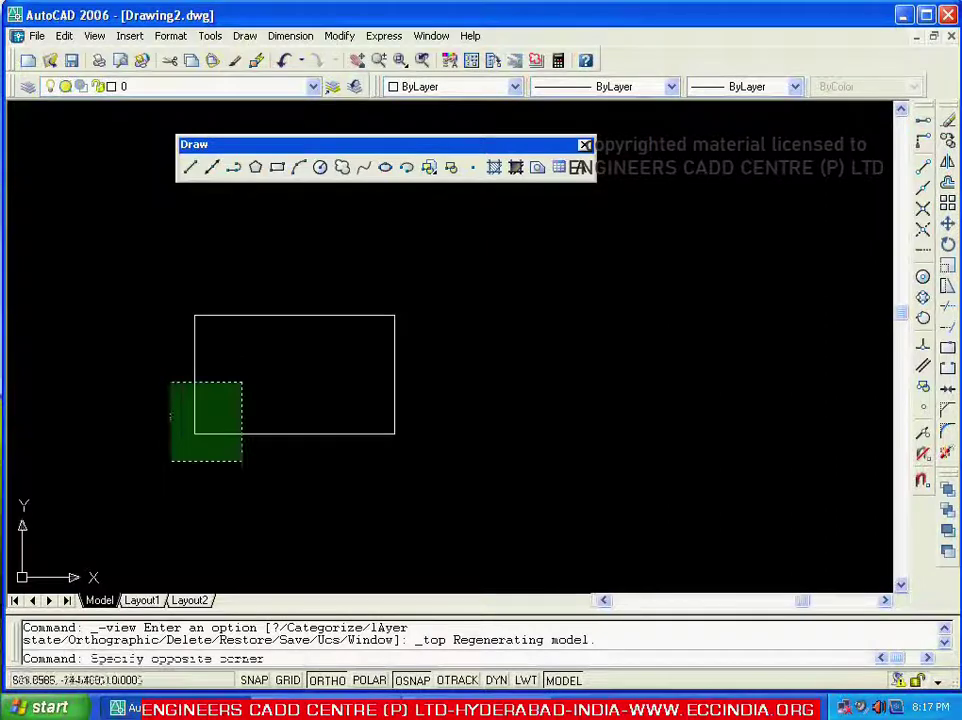
{"action": "left_click", "coordinate": [166, 460]}
{"action": "key", "text": "Delete"}
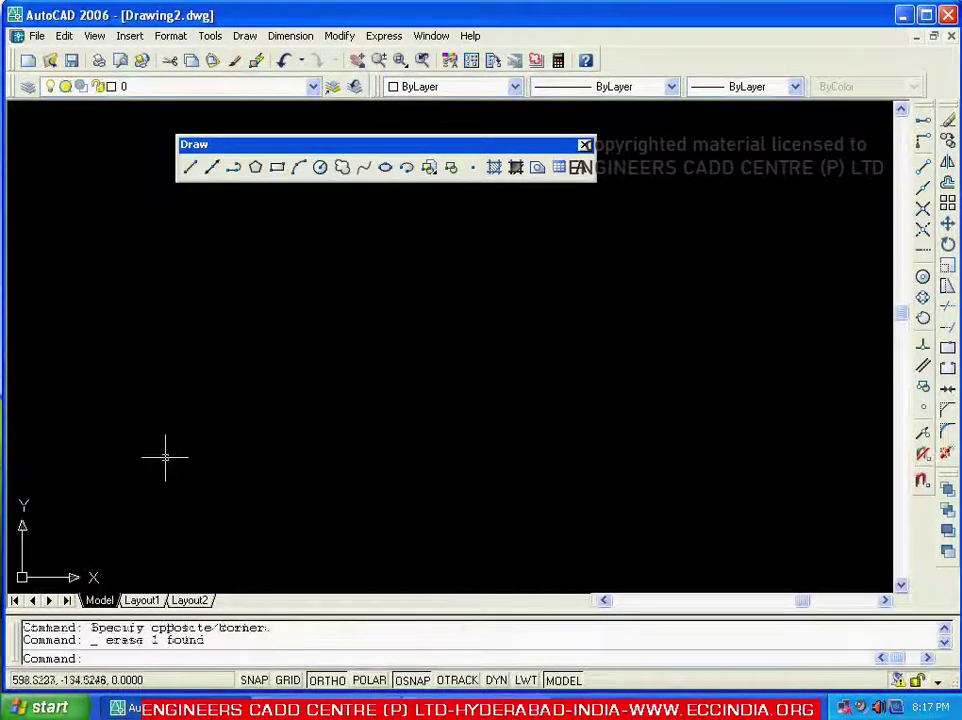
Start a rectangle, set its elevation to 200 and draw it large across the middle of the drawing area.
{"action": "left_click", "coordinate": [277, 167]}
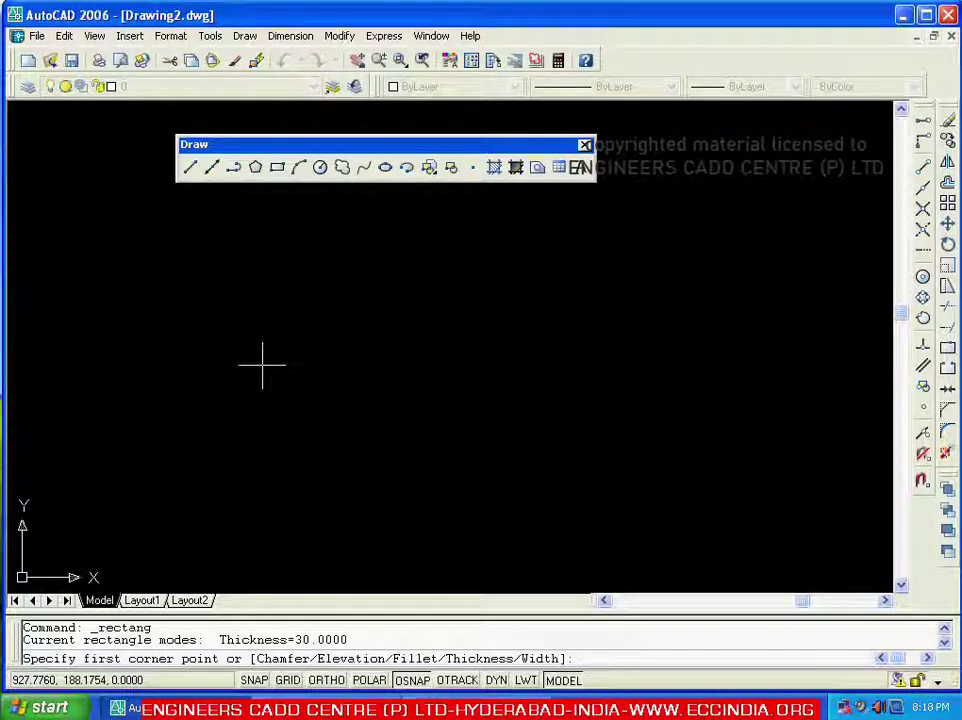
{"action": "key", "text": "Return"}
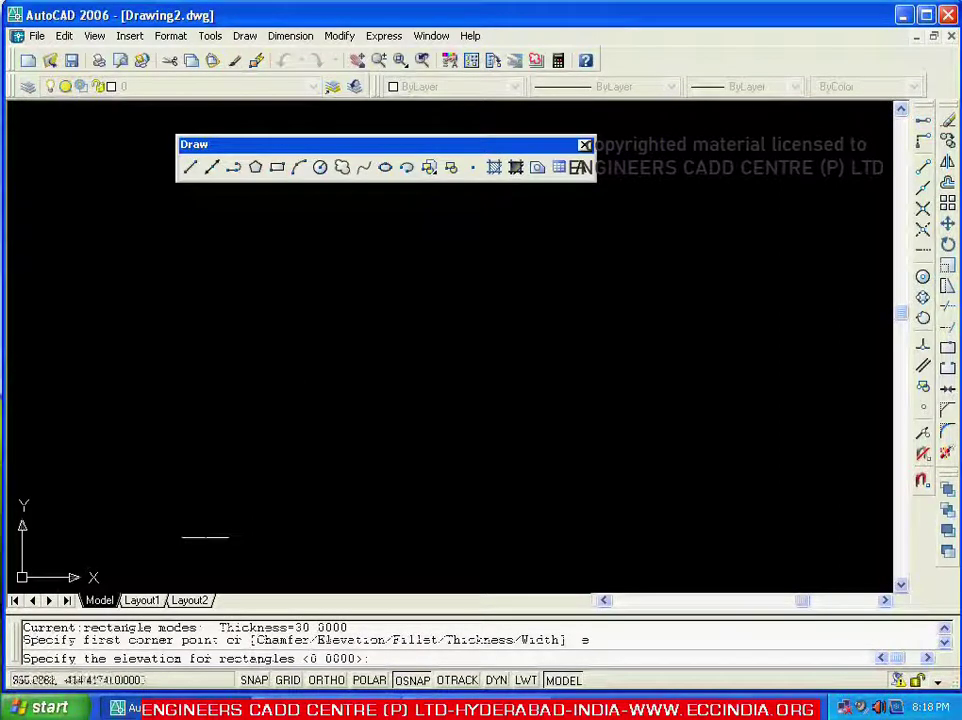
{"action": "type", "text": "20"}
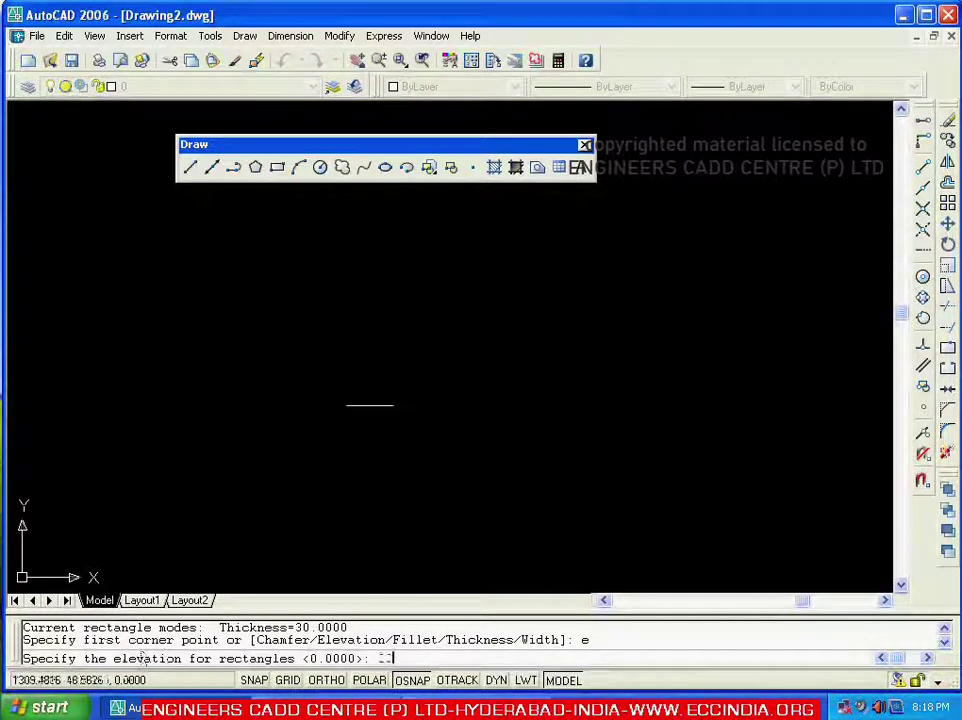
{"action": "type", "text": "0"}
{"action": "key", "text": "Return"}
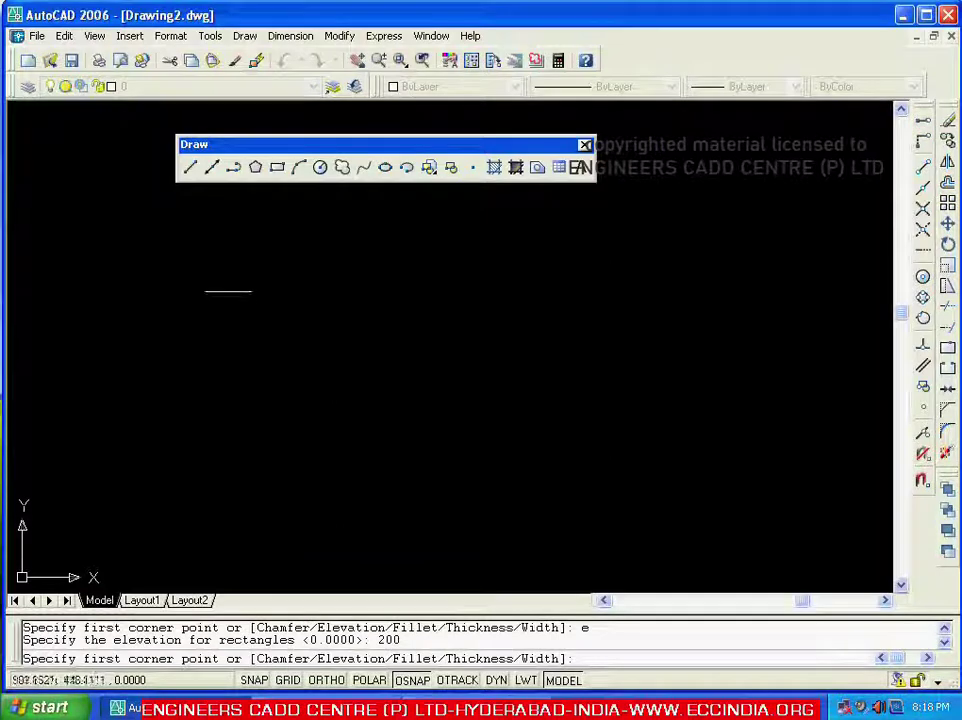
{"action": "left_click", "coordinate": [221, 273]}
{"action": "left_click", "coordinate": [664, 547]}
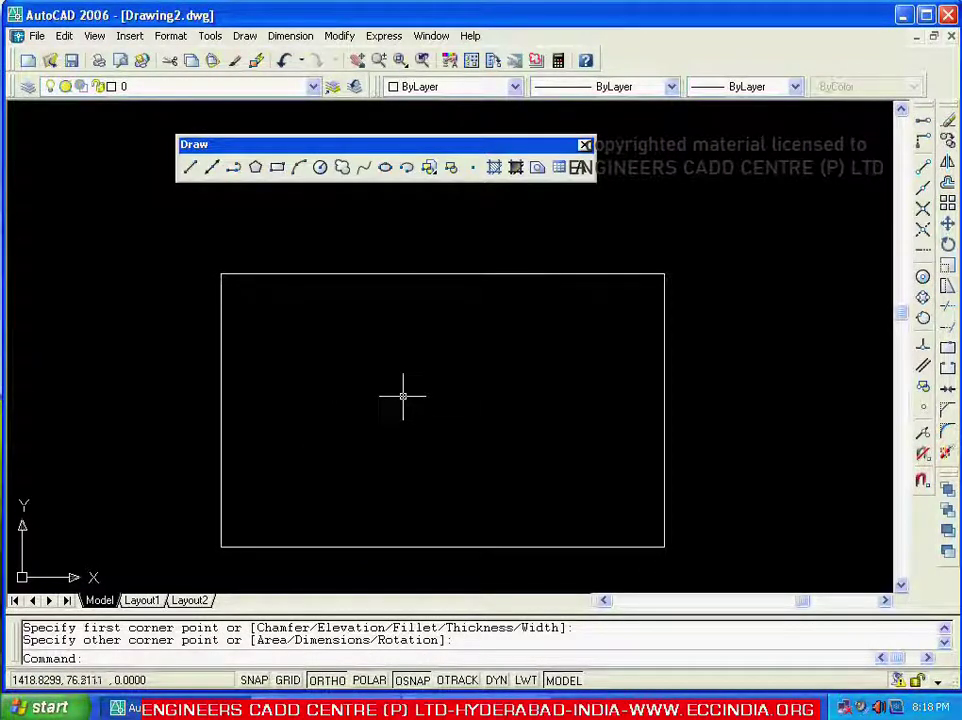
Start another rectangle, reset its elevation to 0 and draw it smaller inside the first rectangle.
{"action": "left_click", "coordinate": [277, 167]}
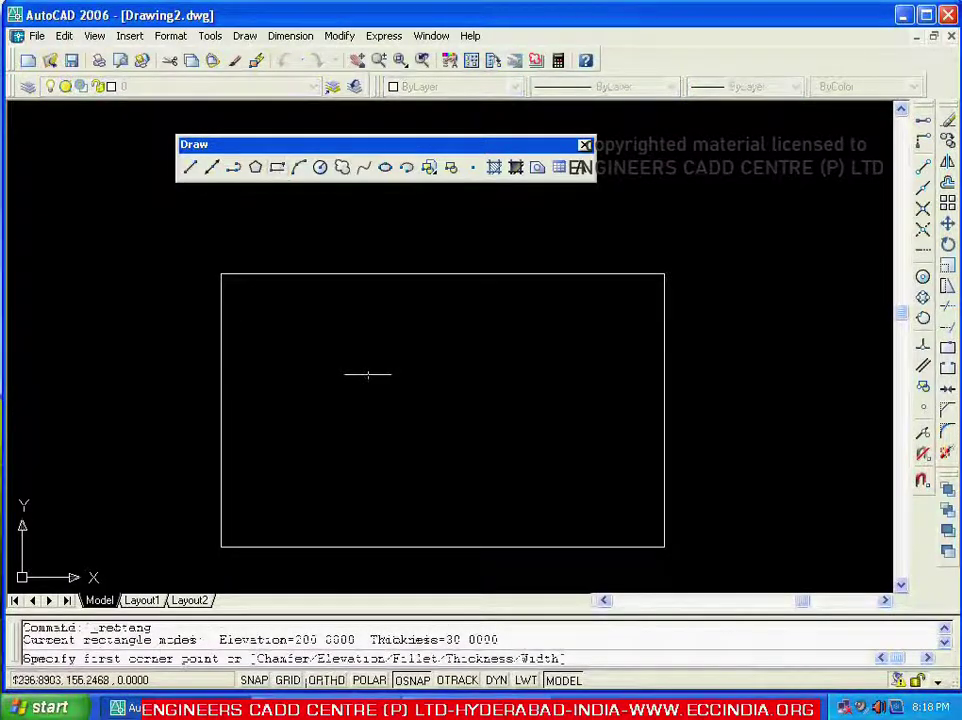
{"action": "type", "text": "e"}
{"action": "key", "text": "Return"}
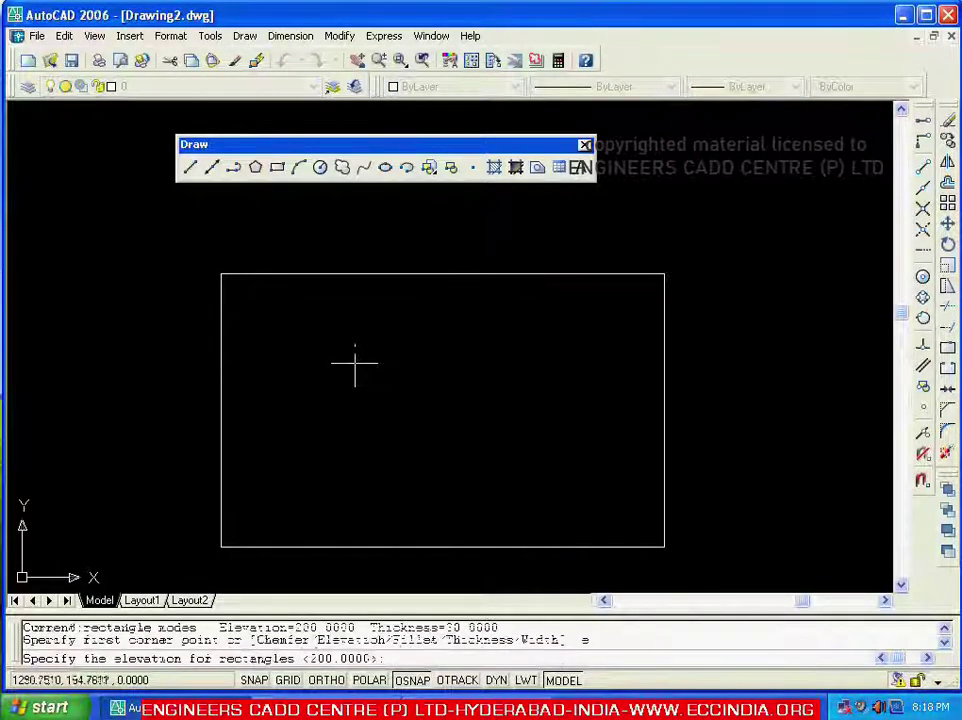
{"action": "key", "text": "Return"}
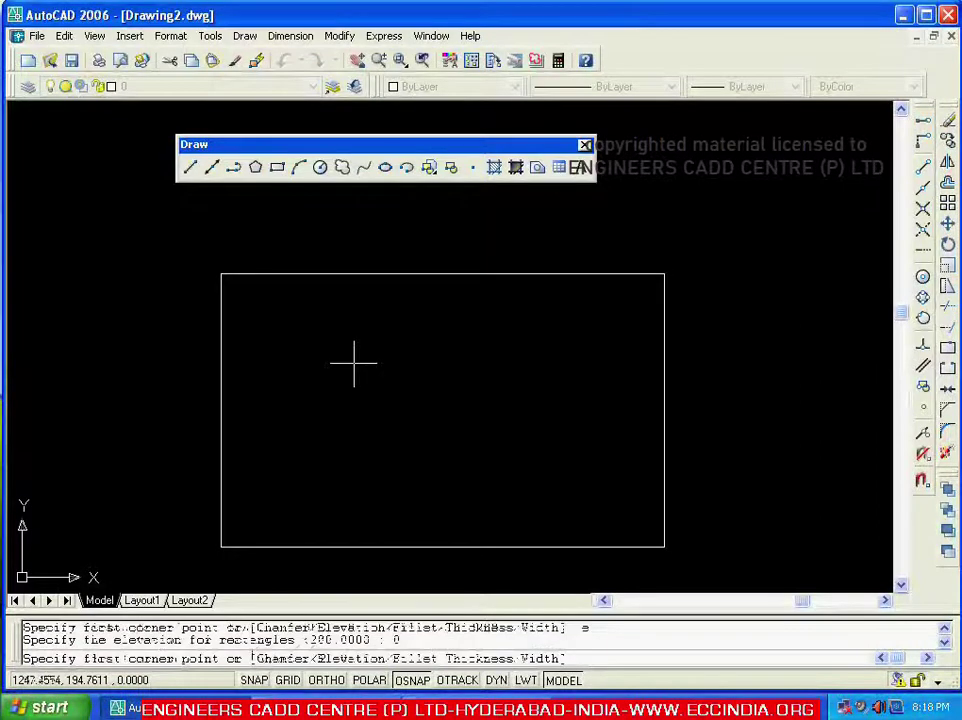
{"action": "left_click", "coordinate": [322, 345]}
{"action": "left_click", "coordinate": [554, 498]}
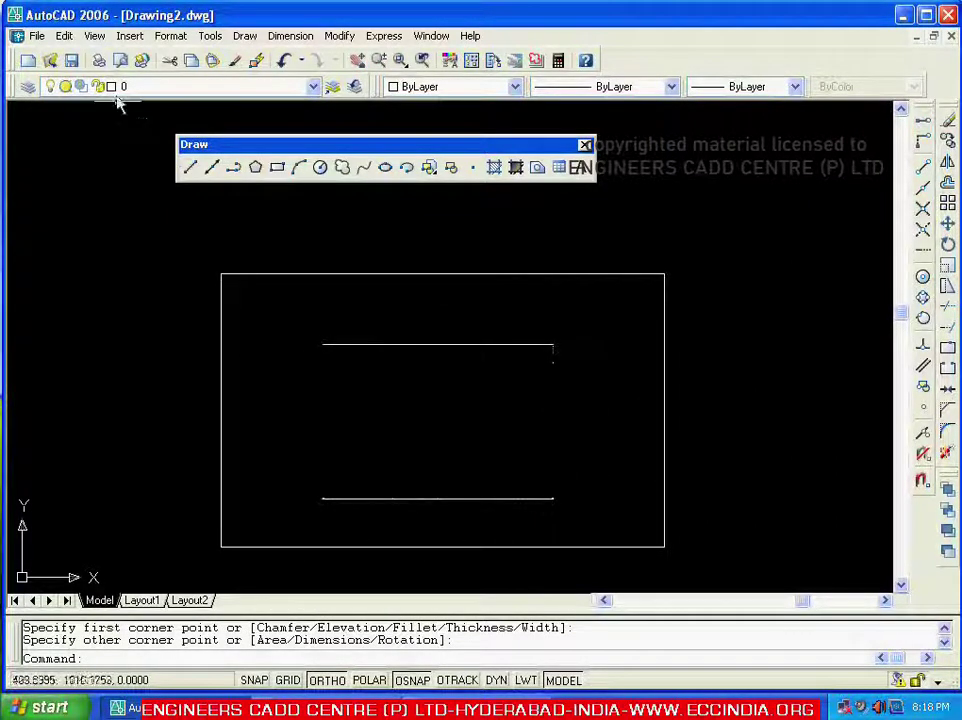
Orbit the drawing in 3D to compare the elevations of the two rectangles from several angles.
{"action": "left_click", "coordinate": [98, 38]}
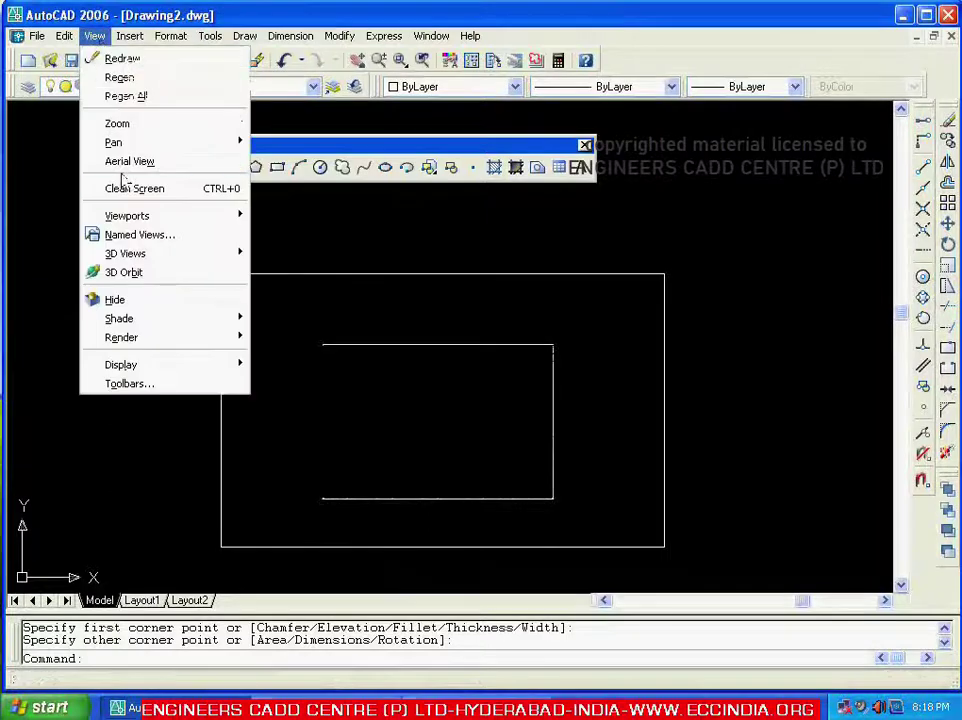
{"action": "left_click", "coordinate": [127, 273]}
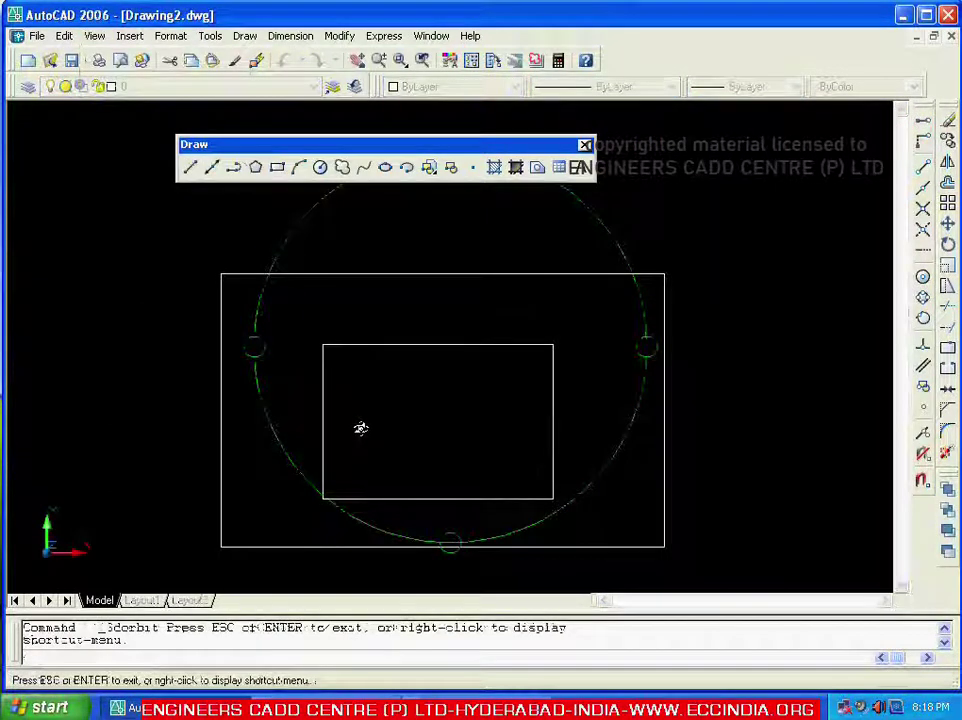
{"action": "left_click_drag", "start_coordinate": [361, 454], "coordinate": [588, 436]}
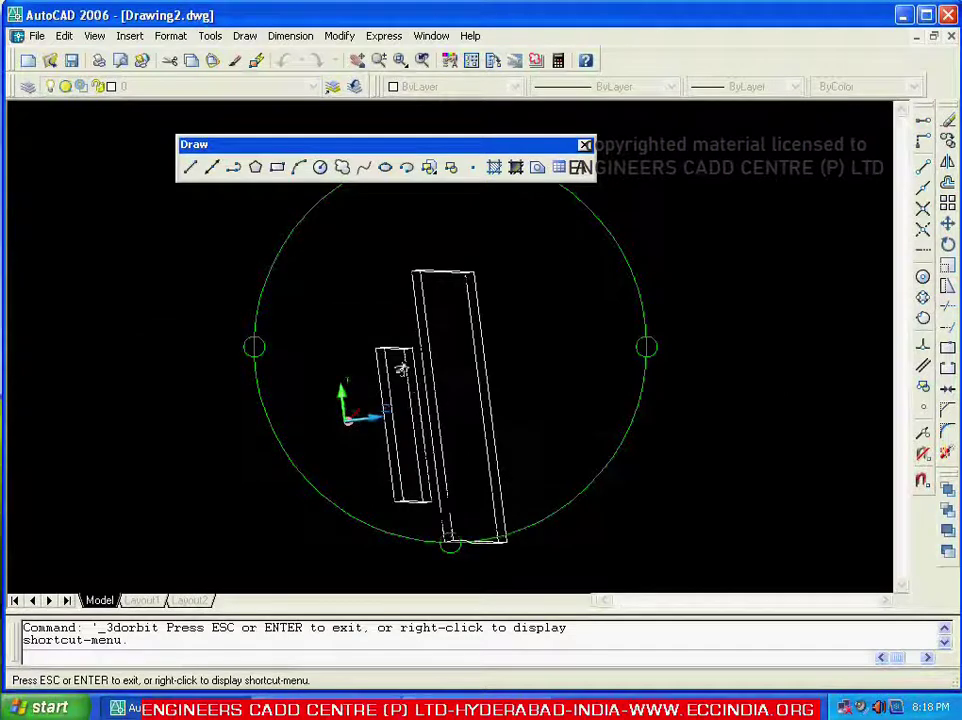
{"action": "mouse_move", "coordinate": [452, 369]}
{"action": "left_mouse_down"}
{"action": "mouse_move", "coordinate": [470, 369]}
{"action": "mouse_move", "coordinate": [450, 354]}
{"action": "left_mouse_up"}
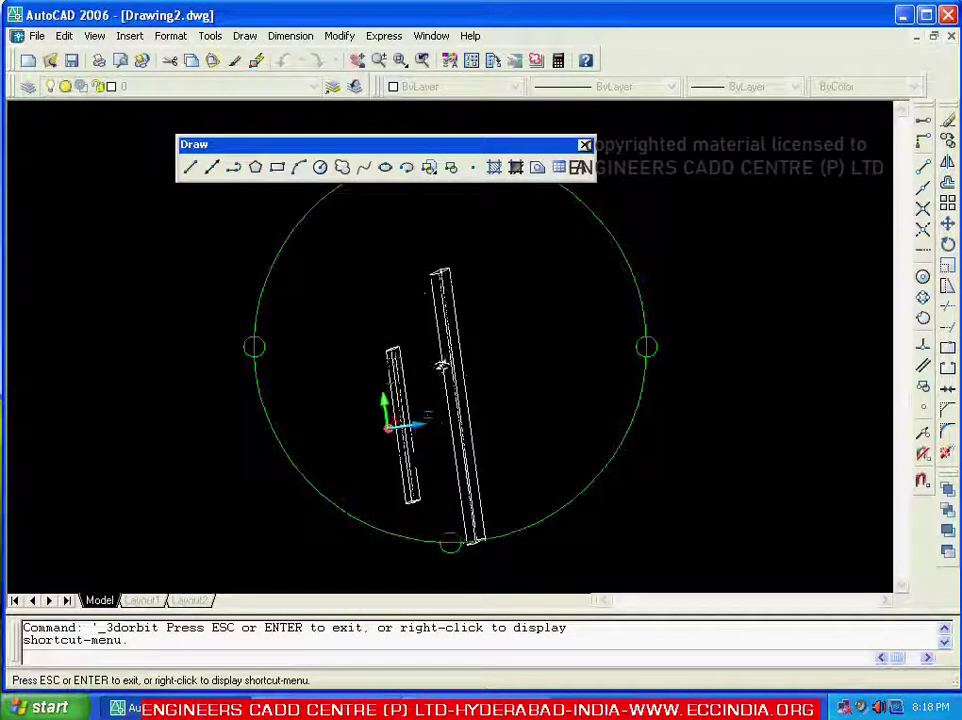
{"action": "left_click_drag", "start_coordinate": [497, 377], "coordinate": [328, 230]}
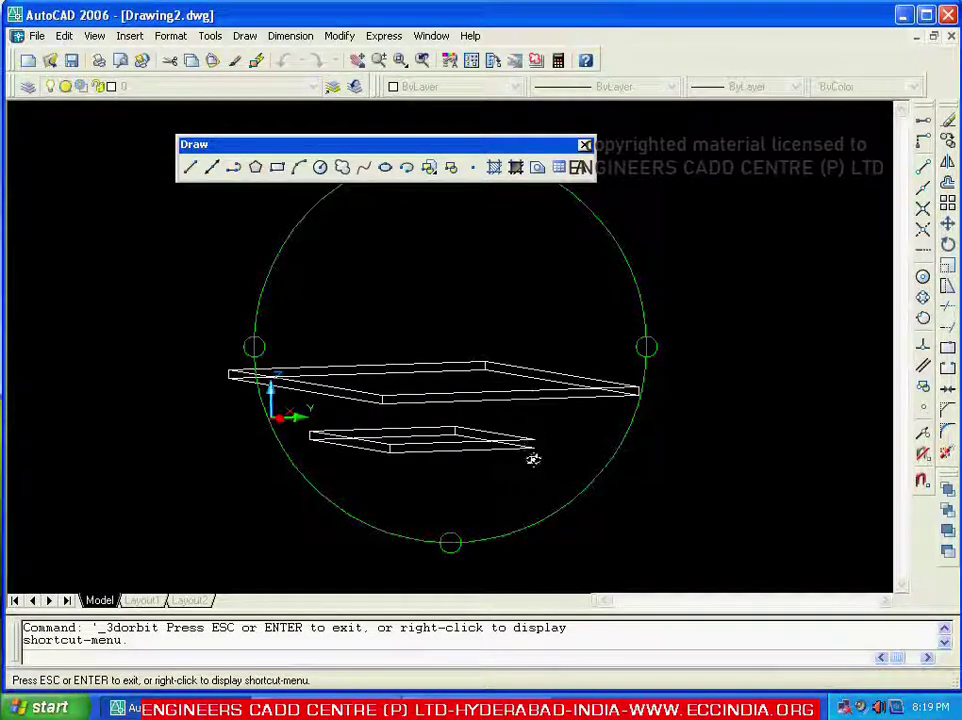
{"action": "left_click_drag", "start_coordinate": [313, 350], "coordinate": [594, 496]}
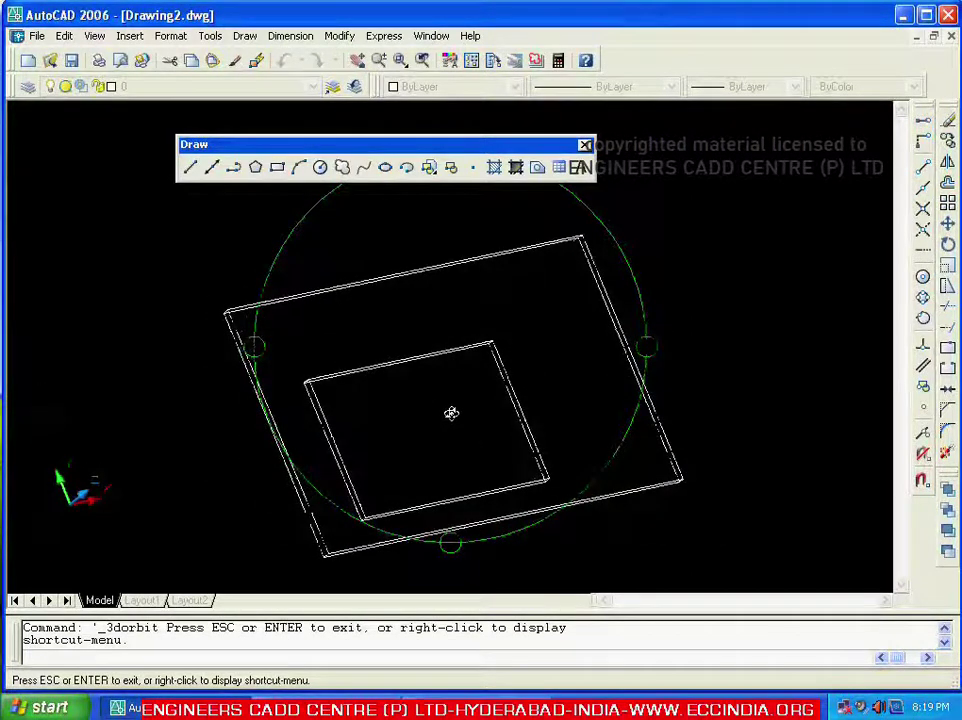
{"action": "key", "text": "Escape"}
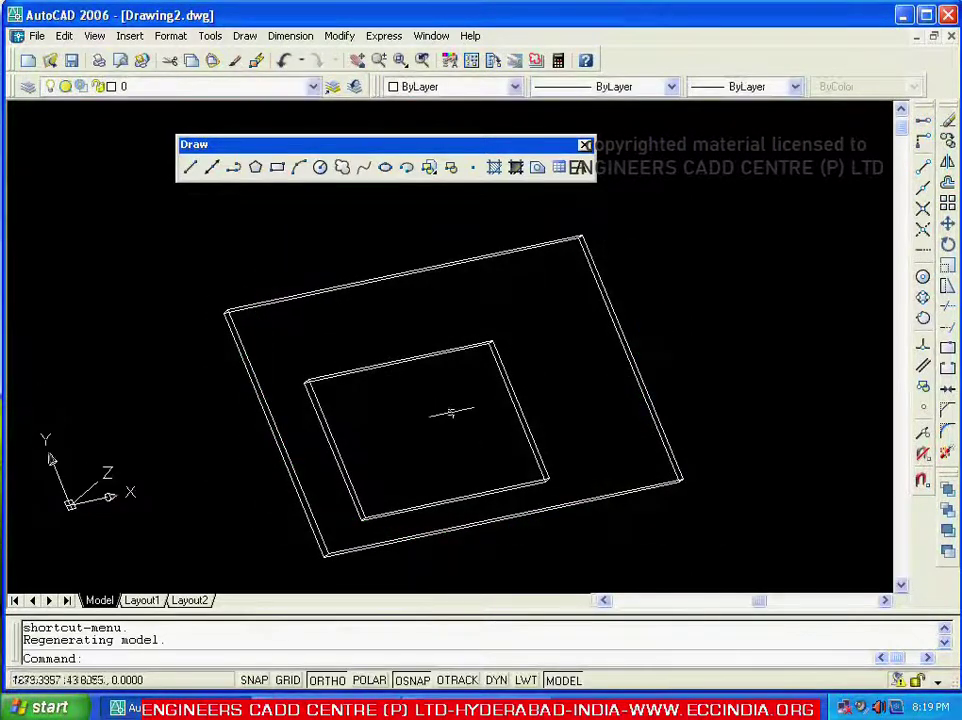
Restore the top view and erase both the outer and inner rectangles.
{"action": "left_click", "coordinate": [98, 40]}
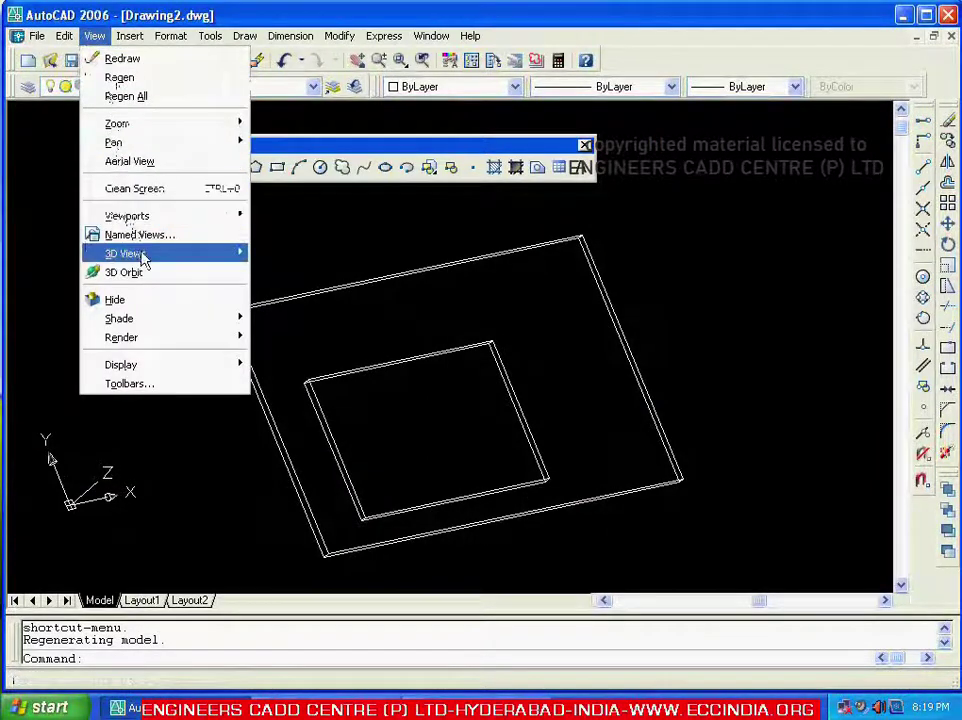
{"action": "mouse_move", "coordinate": [143, 256]}
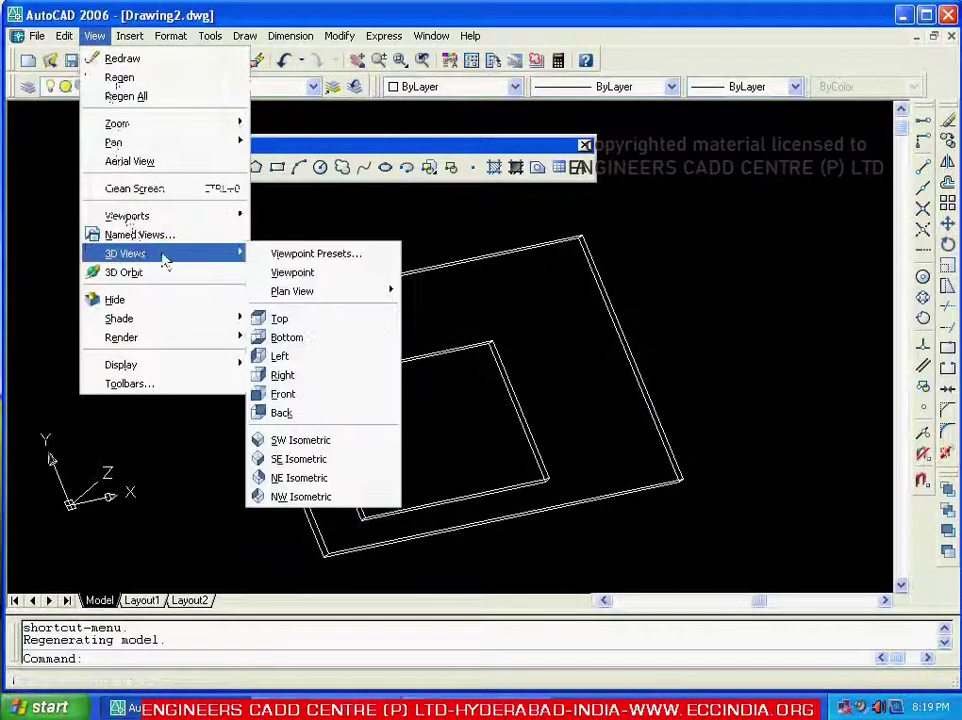
{"action": "left_click", "coordinate": [301, 326]}
{"action": "left_click", "coordinate": [297, 322]}
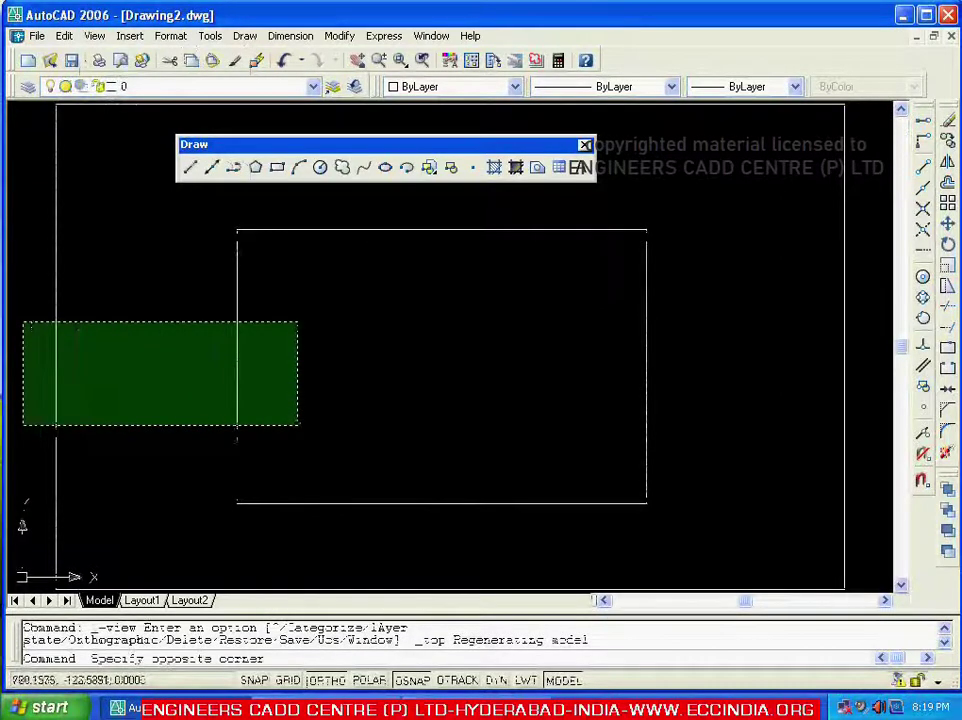
{"action": "left_click", "coordinate": [23, 425]}
{"action": "key", "text": "Delete"}
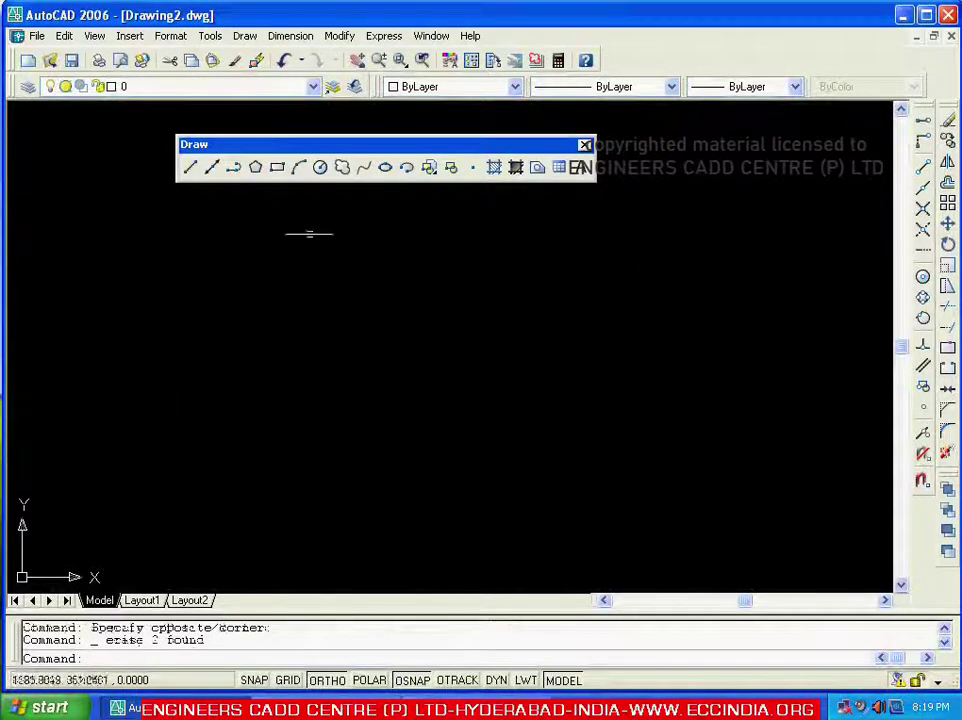
Start a rectangle, reset its thickness to 0 and draw it across the middle of the drawing area.
{"action": "left_click", "coordinate": [277, 167]}
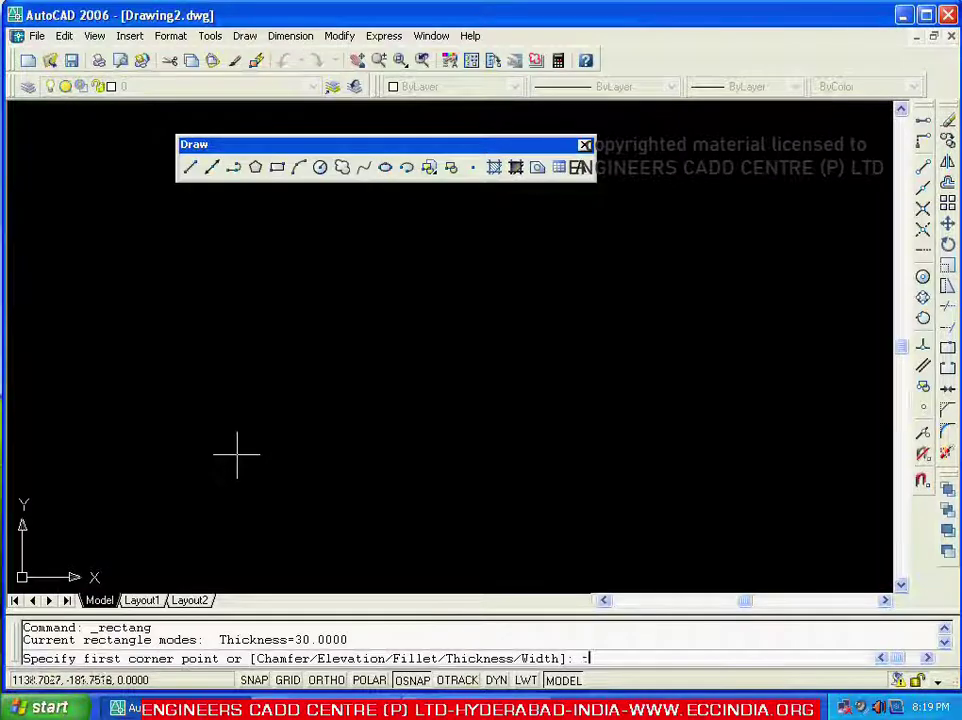
{"action": "key", "text": "Return"}
{"action": "type", "text": "3"}
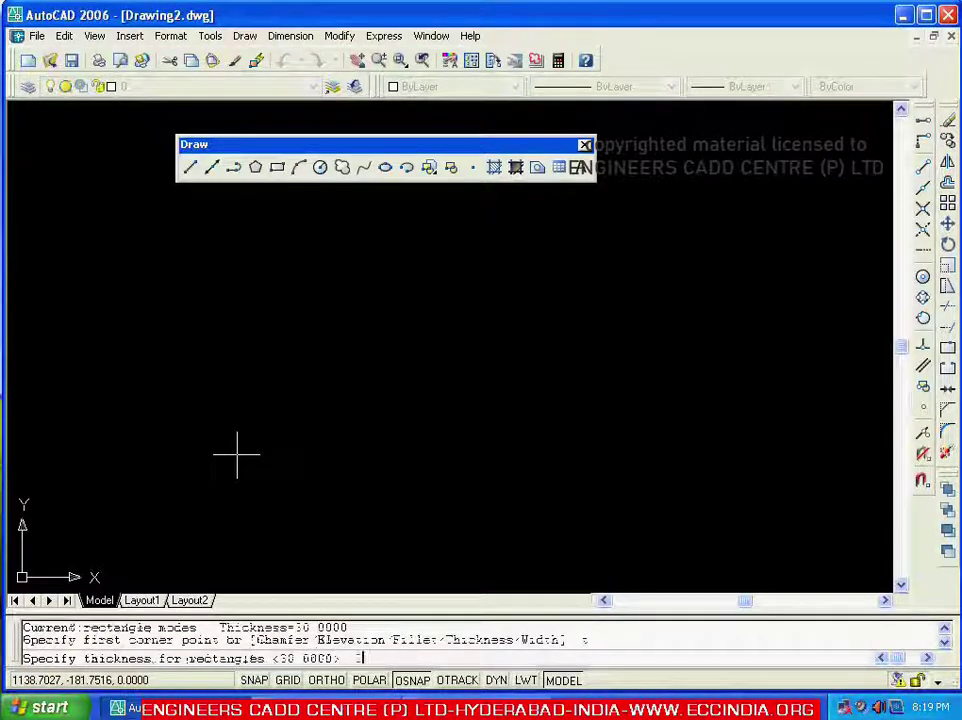
{"action": "key", "text": "Return"}
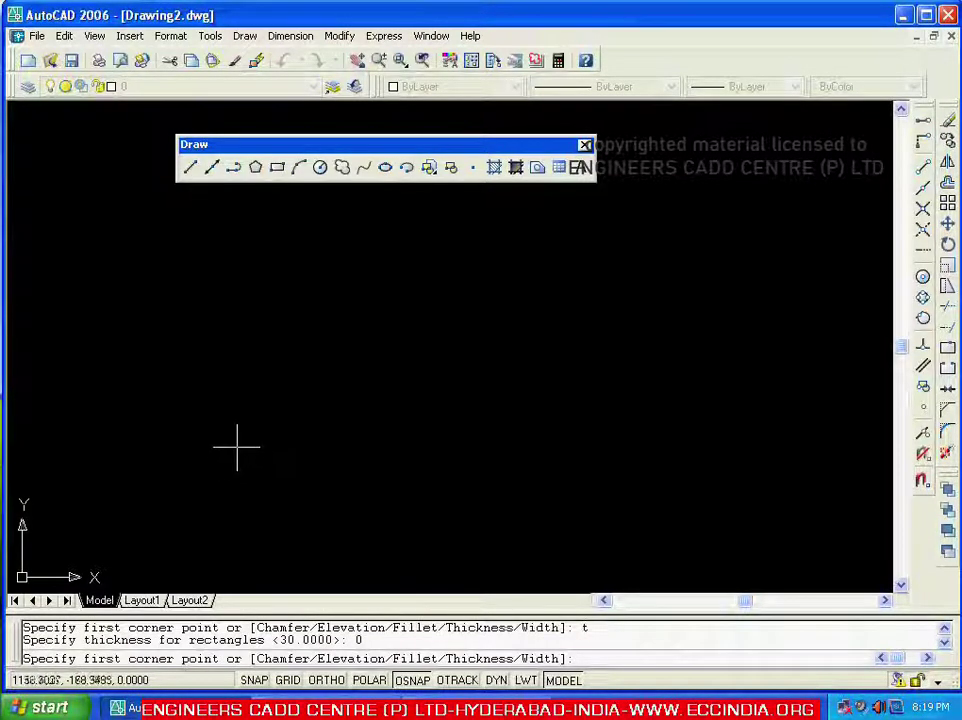
{"action": "left_click", "coordinate": [248, 278]}
{"action": "left_click", "coordinate": [557, 511]}
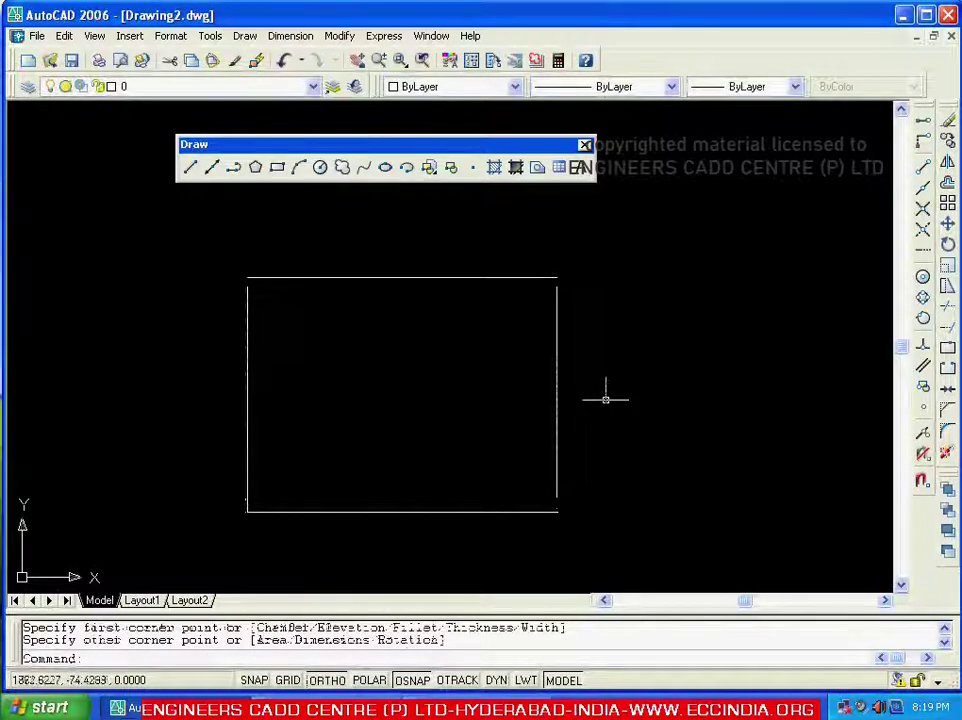
Erase the rectangle just drawn with zero thickness.
{"action": "left_click", "coordinate": [565, 385]}
{"action": "left_click", "coordinate": [530, 414]}
{"action": "key", "text": "Delete"}
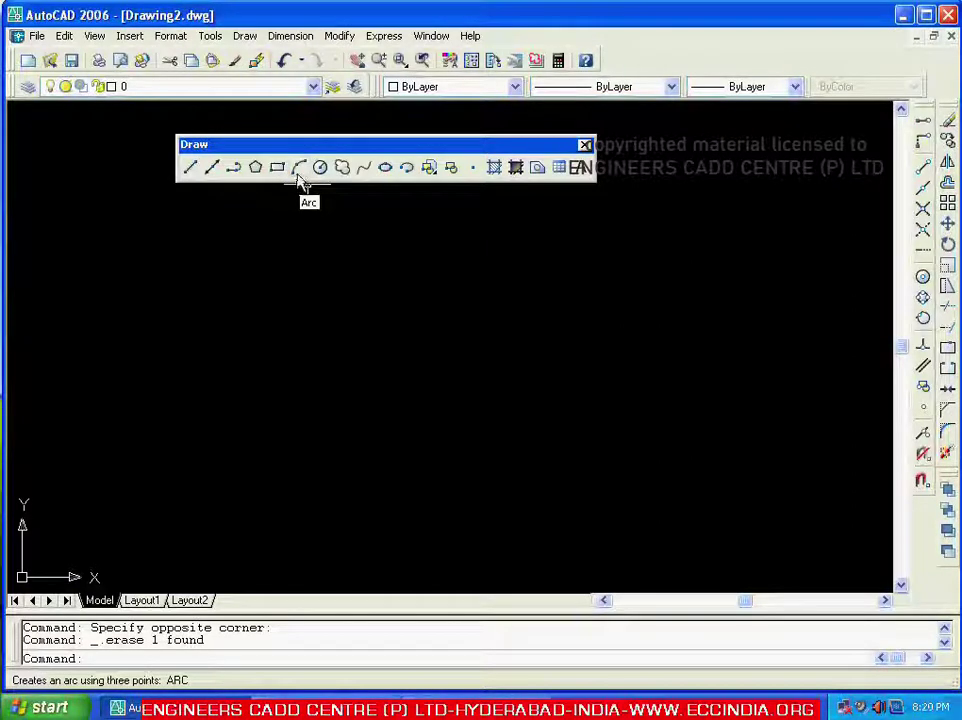
{"action": "left_click", "coordinate": [246, 38]}
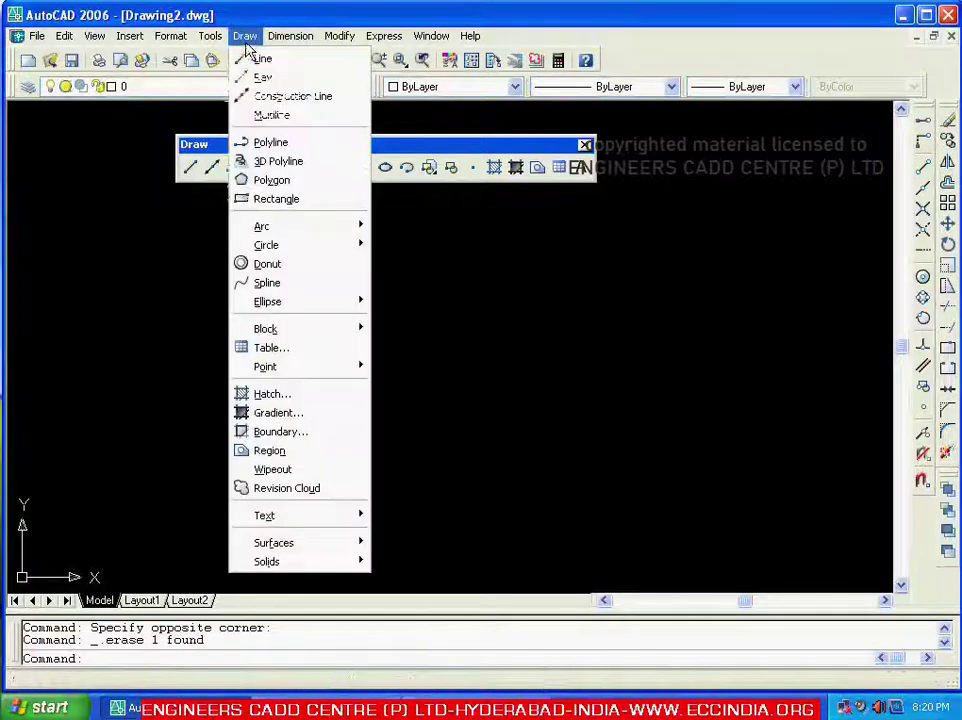
{"action": "mouse_move", "coordinate": [268, 229]}
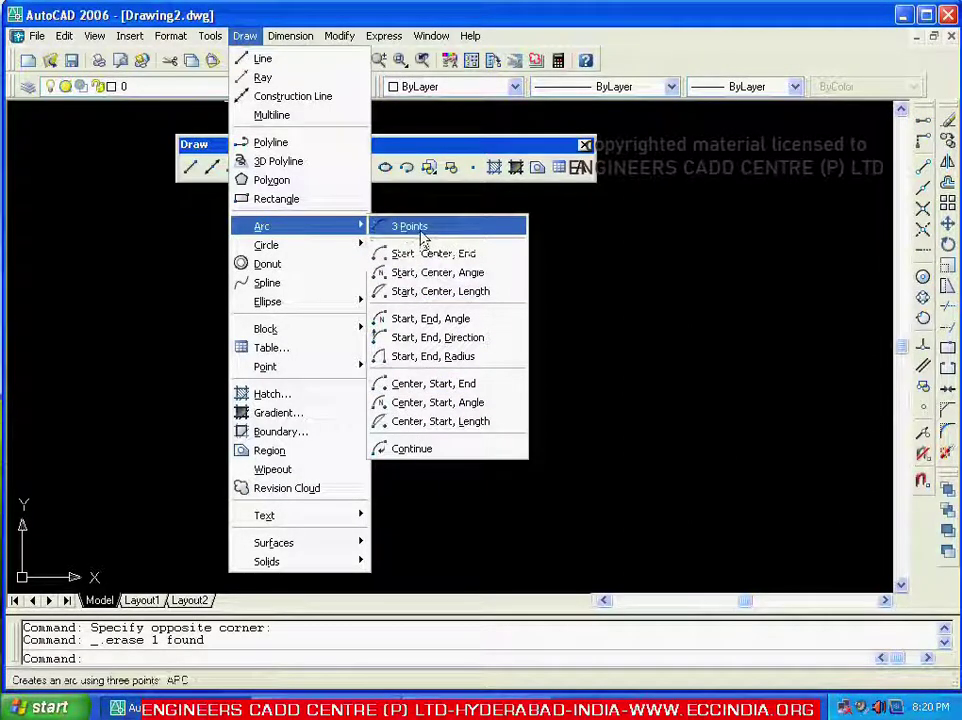
{"action": "key", "text": "Escape"}
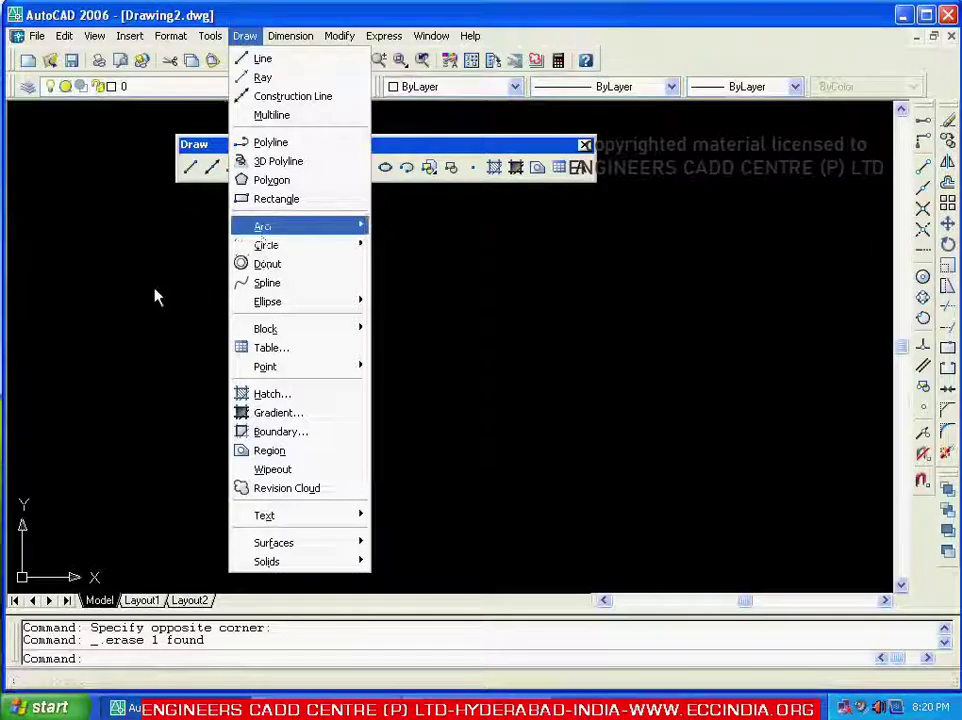
{"action": "key", "text": "Escape"}
Draw a plain rectangle in the middle of the drawing area by picking two opposite corners.
{"action": "left_click", "coordinate": [278, 170]}
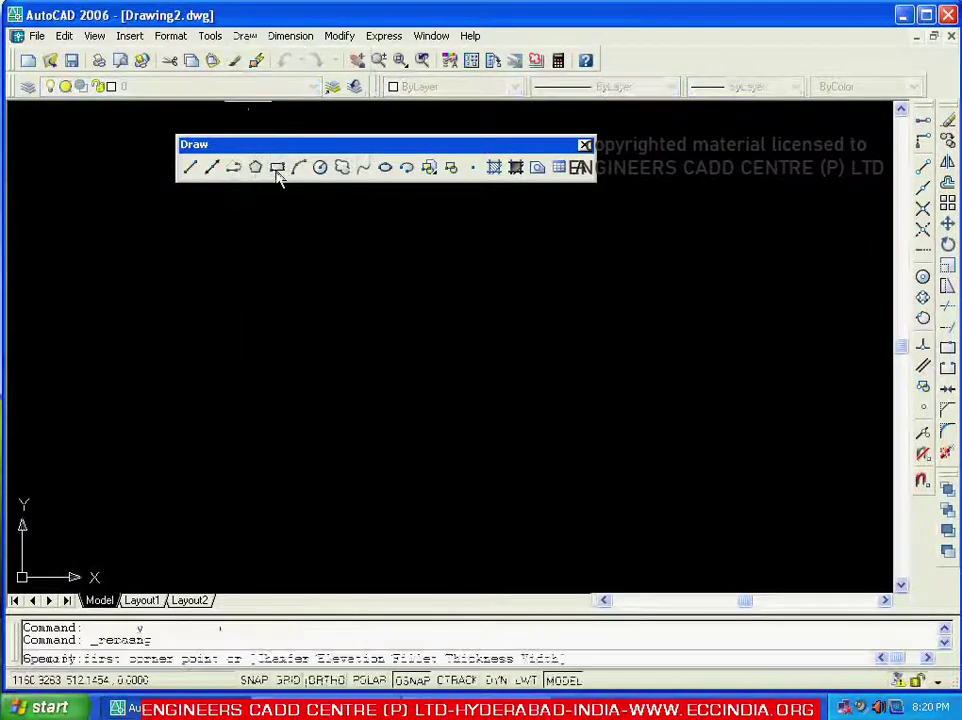
{"action": "left_click", "coordinate": [280, 263]}
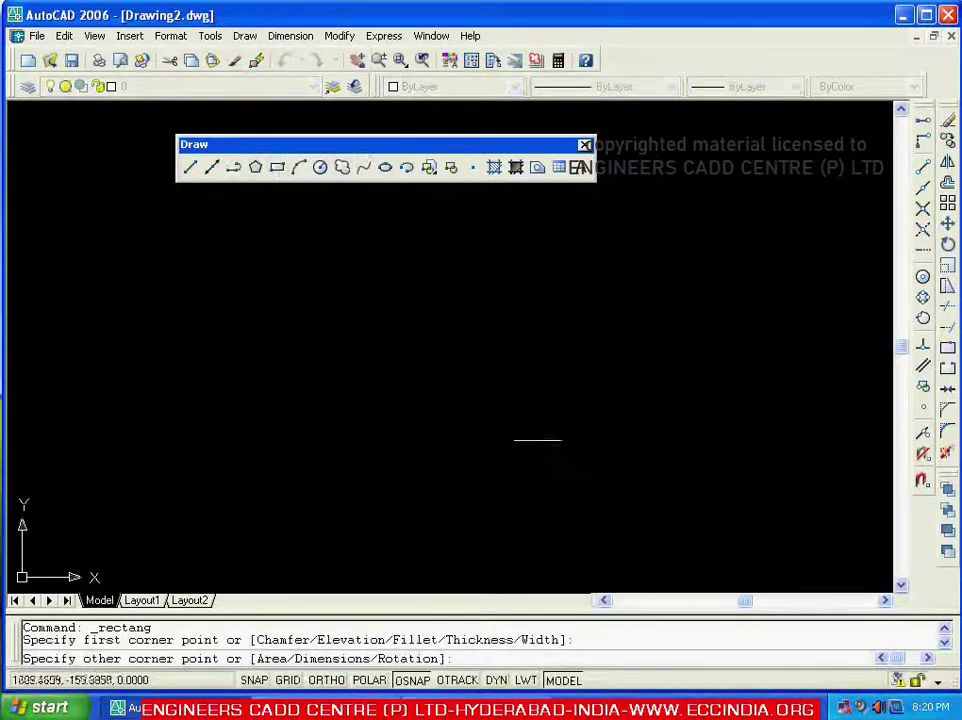
{"action": "left_click", "coordinate": [573, 447]}
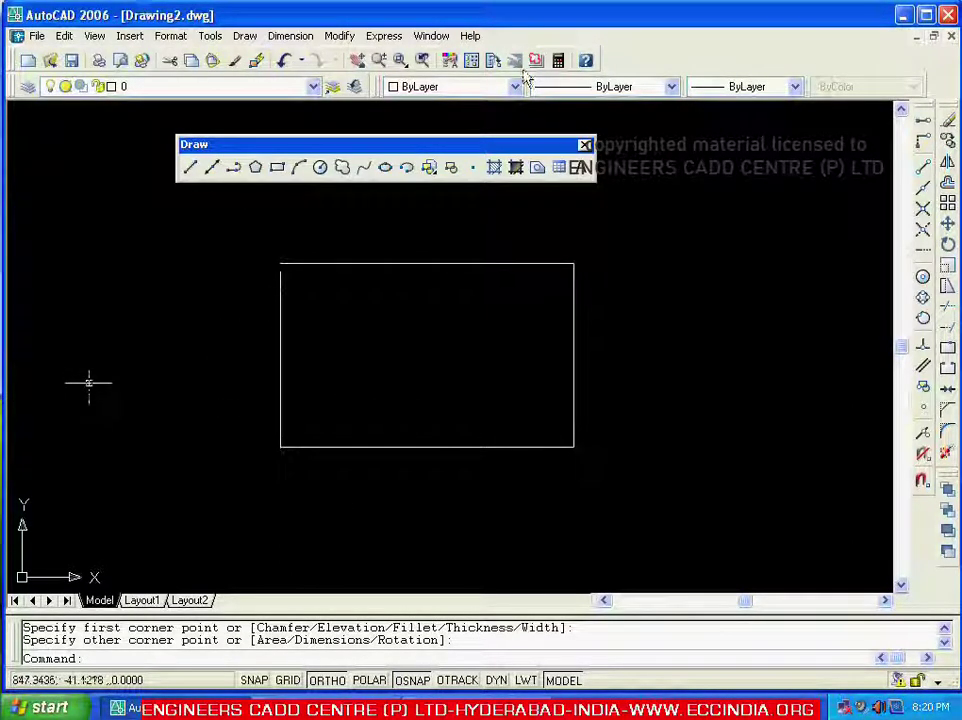
{"action": "middle_click_drag", "start_coordinate": [384, 339], "coordinate": [374, 354]}
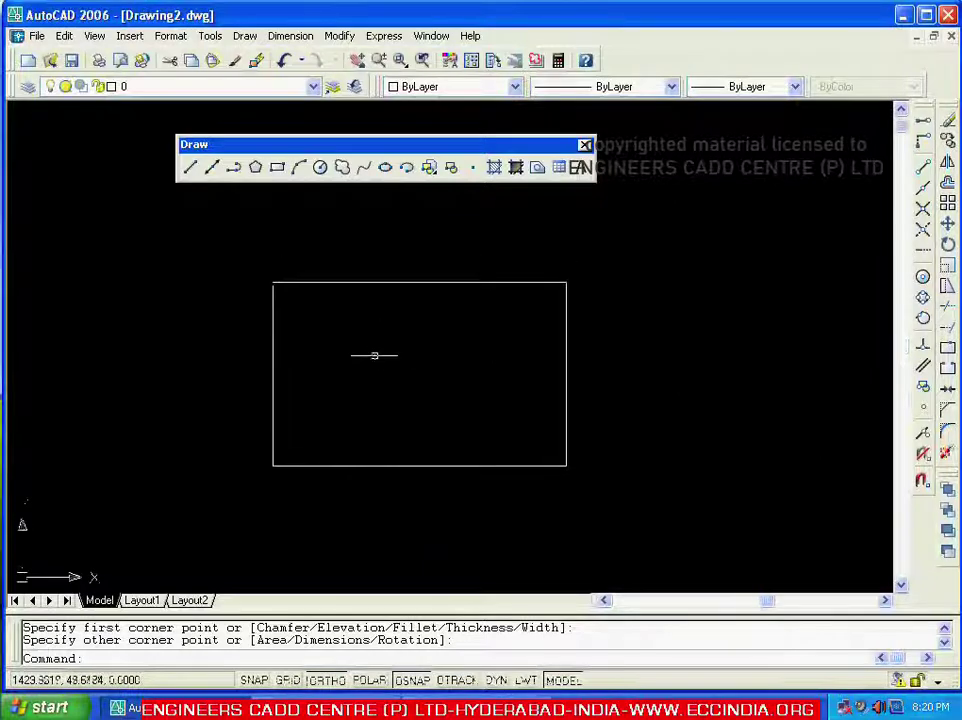
Draw a three-point arc through the rectangle's upper-left, lower-left and lower-right corners, and erase it.
{"action": "left_click", "coordinate": [245, 35]}
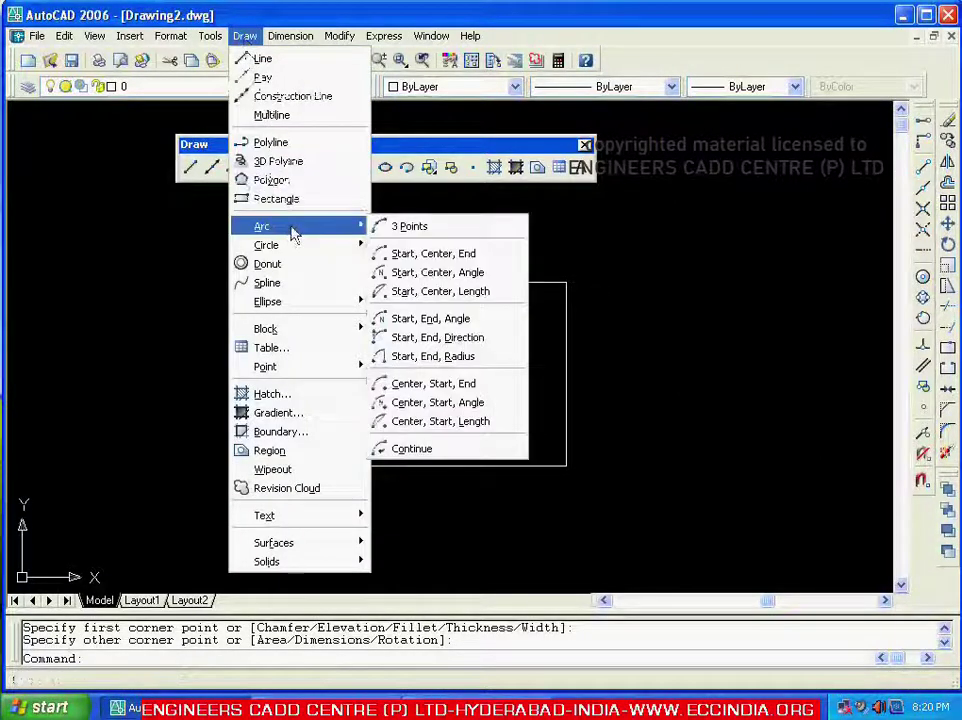
{"action": "left_click", "coordinate": [418, 230]}
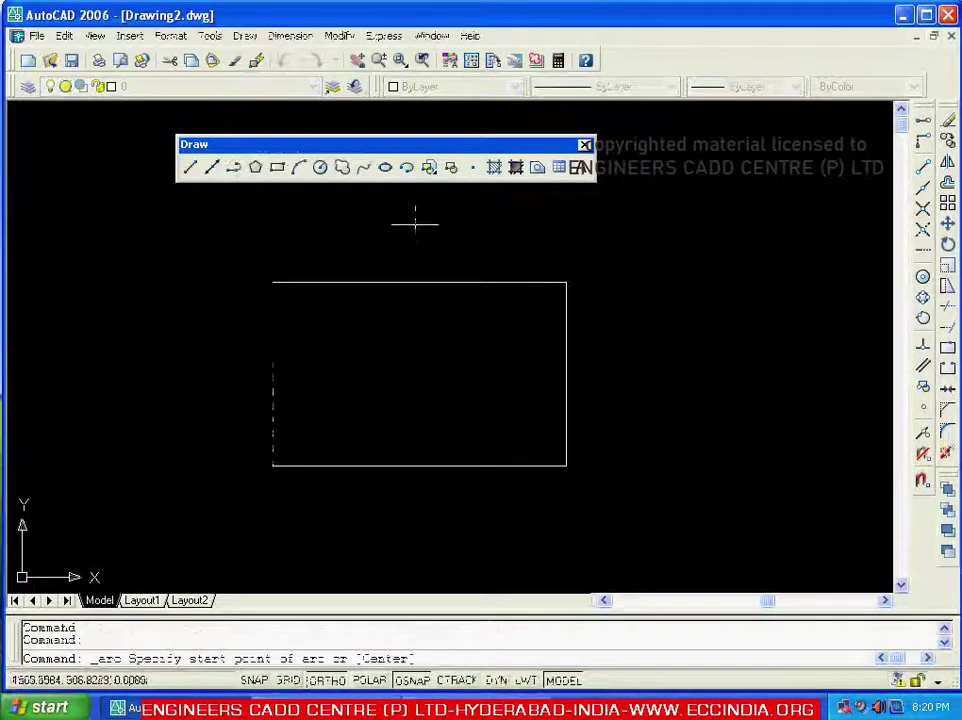
{"action": "left_click", "coordinate": [272, 281]}
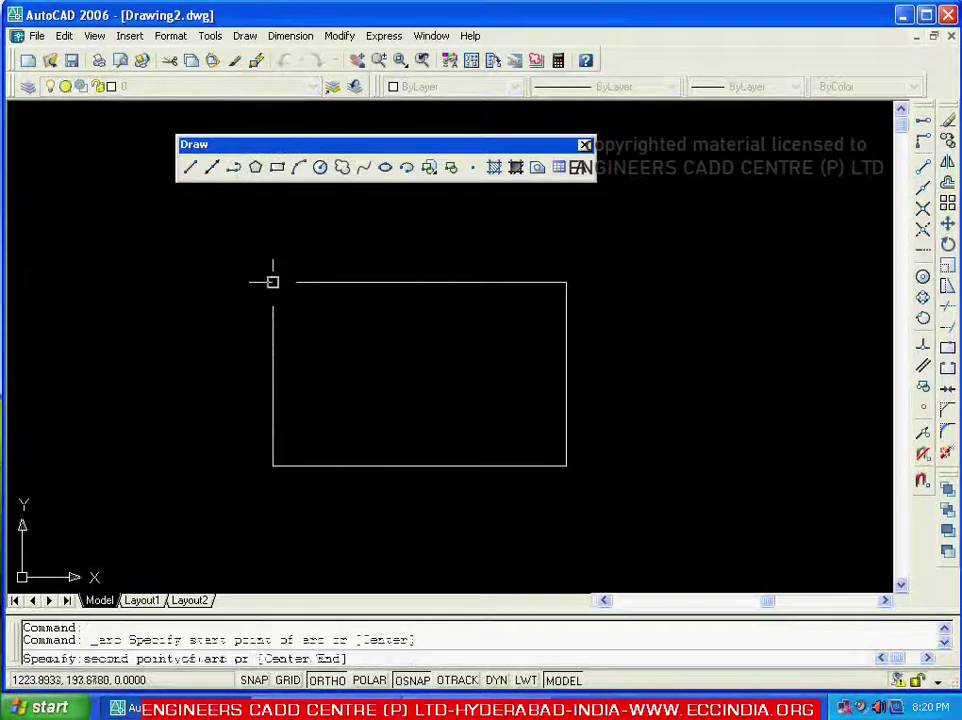
{"action": "left_click", "coordinate": [272, 465]}
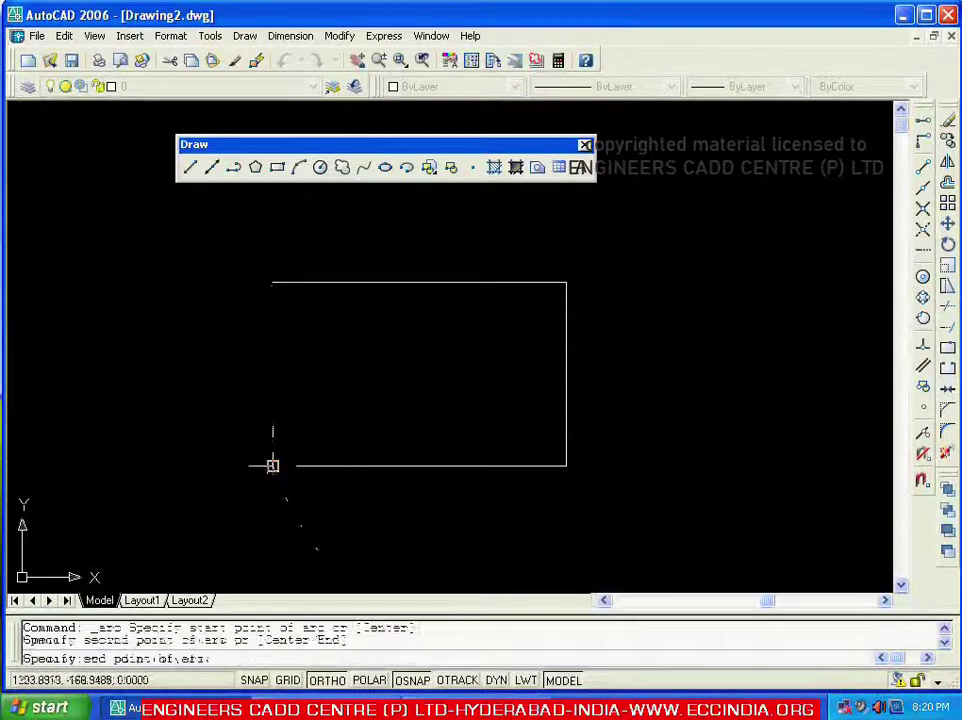
{"action": "left_click", "coordinate": [566, 465]}
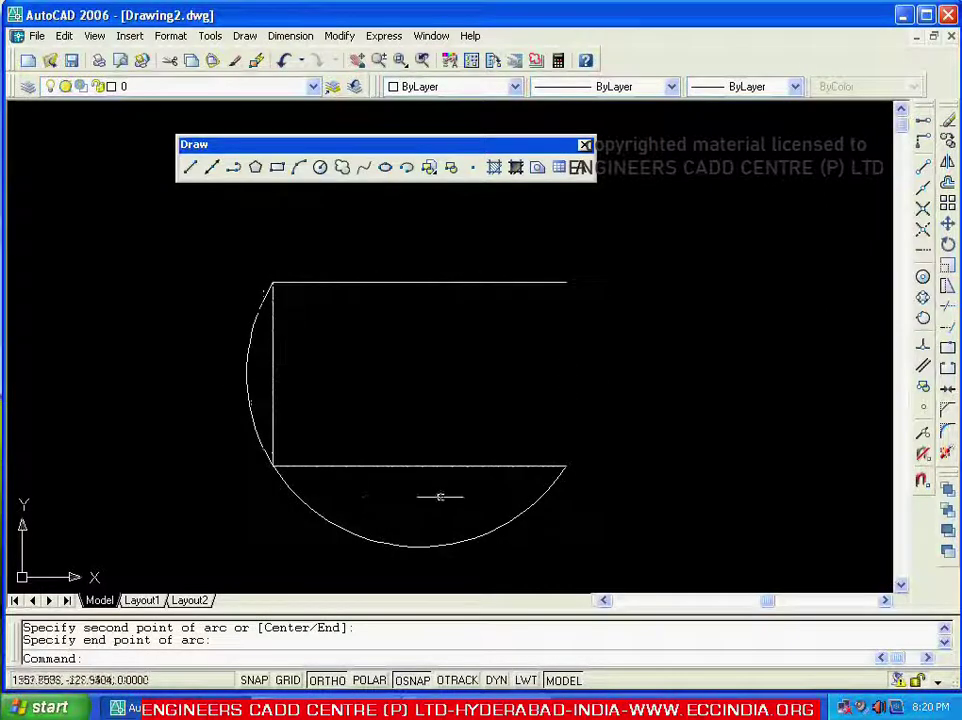
{"action": "key", "text": "ctrl+a"}
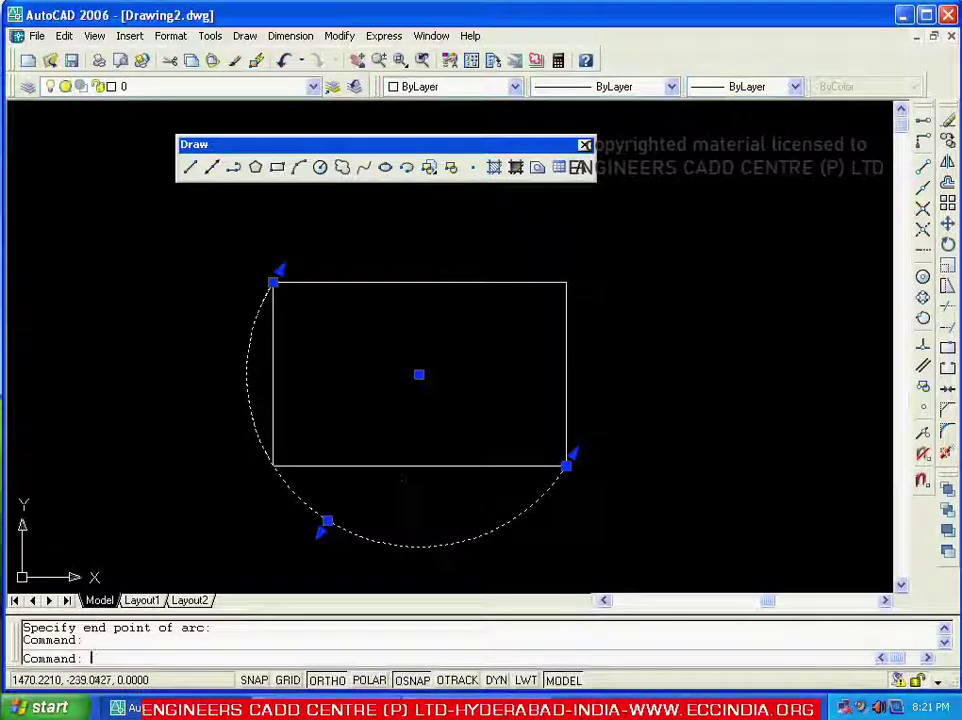
{"action": "key", "text": "Delete"}
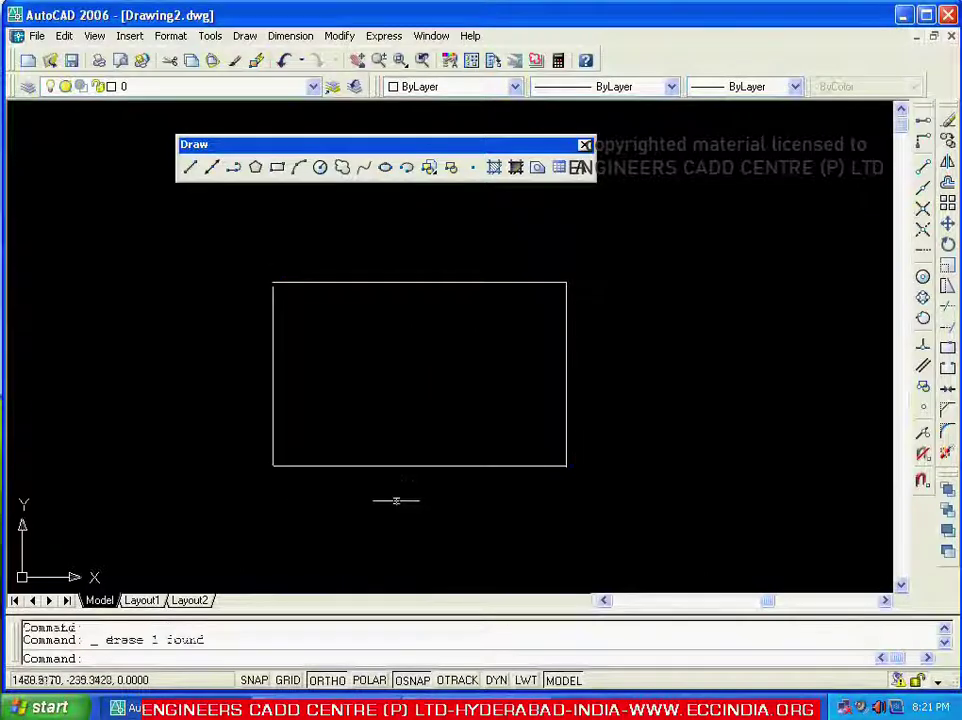
{"action": "left_click", "coordinate": [245, 36]}
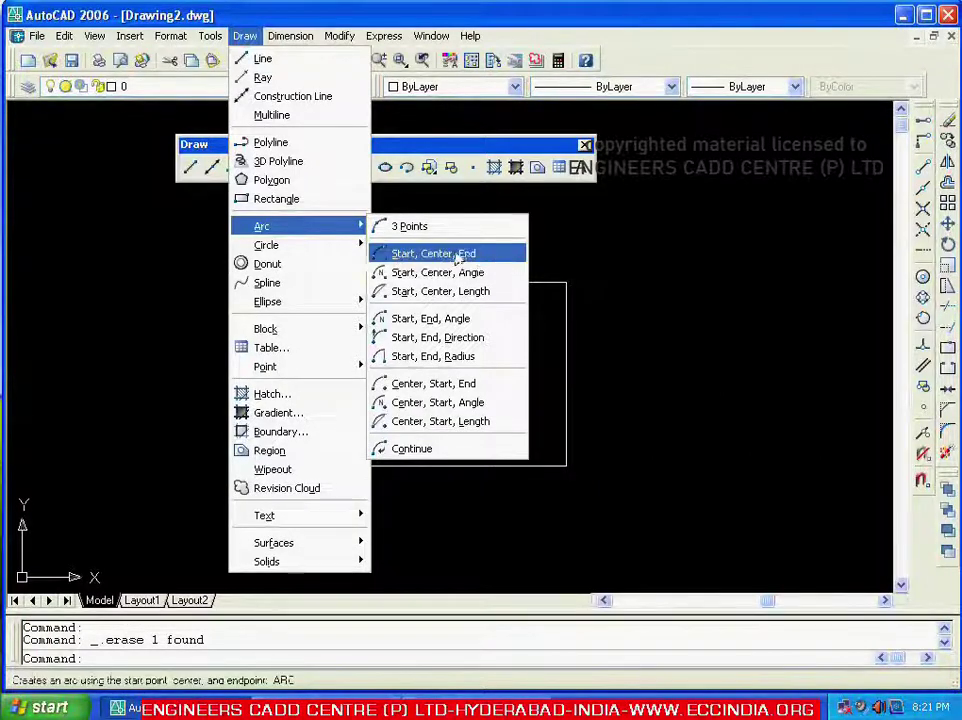
{"action": "key", "text": "Escape"}
{"action": "key", "text": "Escape"}
{"action": "key", "text": "Escape"}
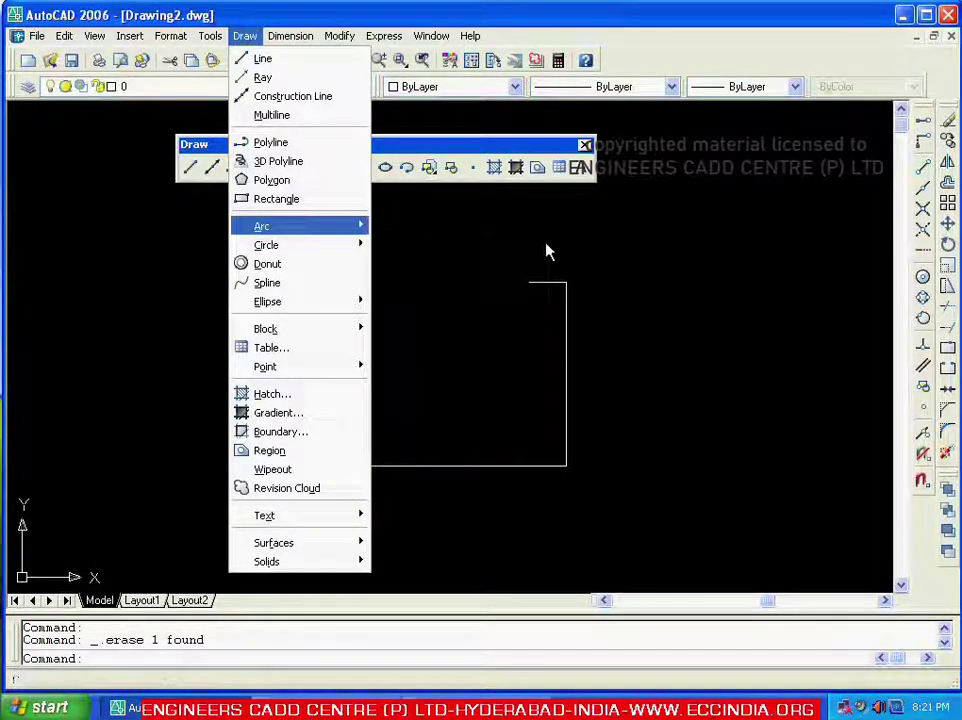
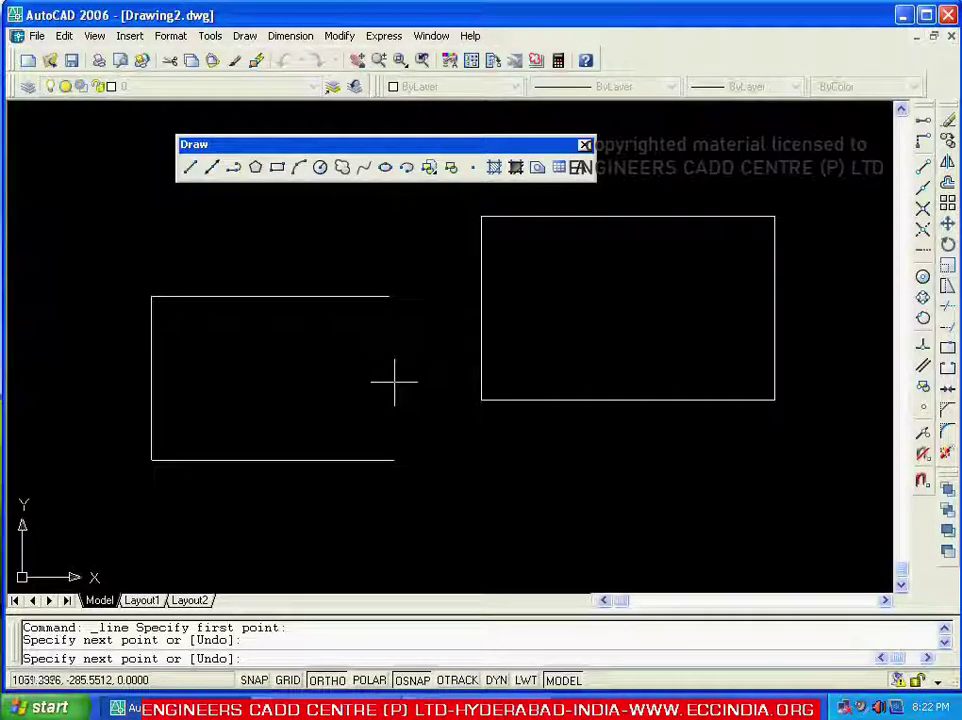
Turn on object snap tracking and close the open outline, ending the lower line directly below the upper line's endpoint.
{"action": "left_click", "coordinate": [462, 682]}
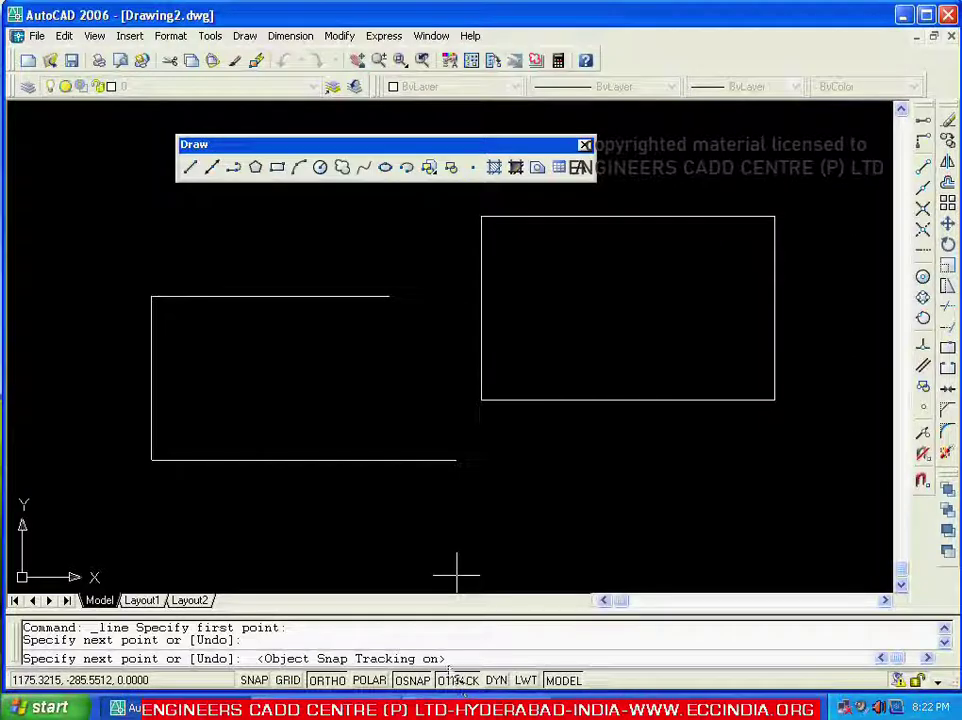
{"action": "left_click", "coordinate": [389, 296]}
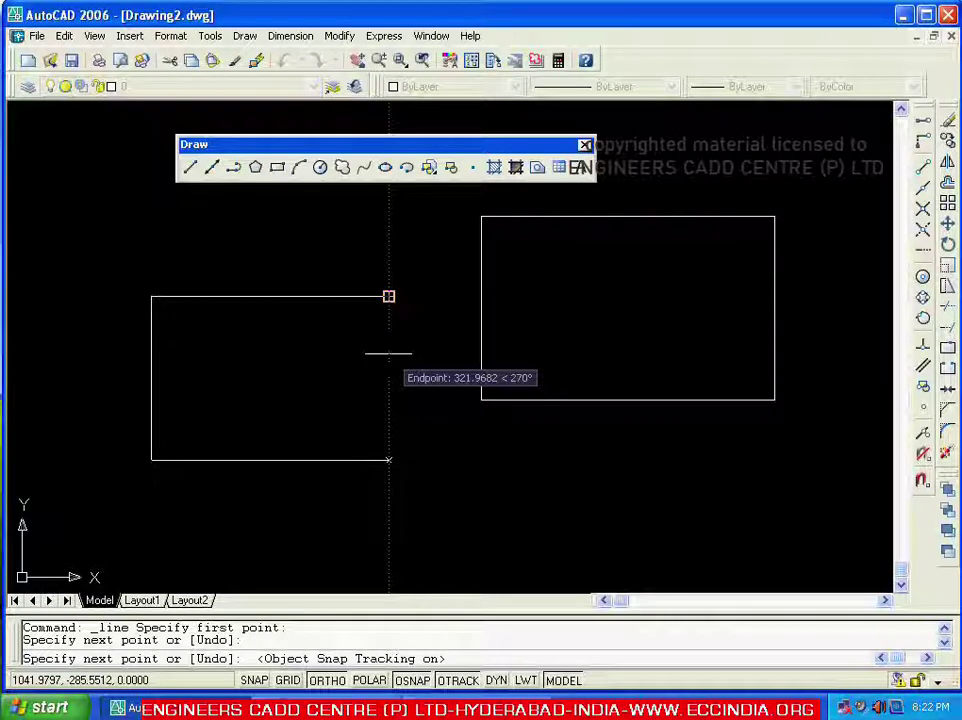
{"action": "left_click", "coordinate": [390, 461]}
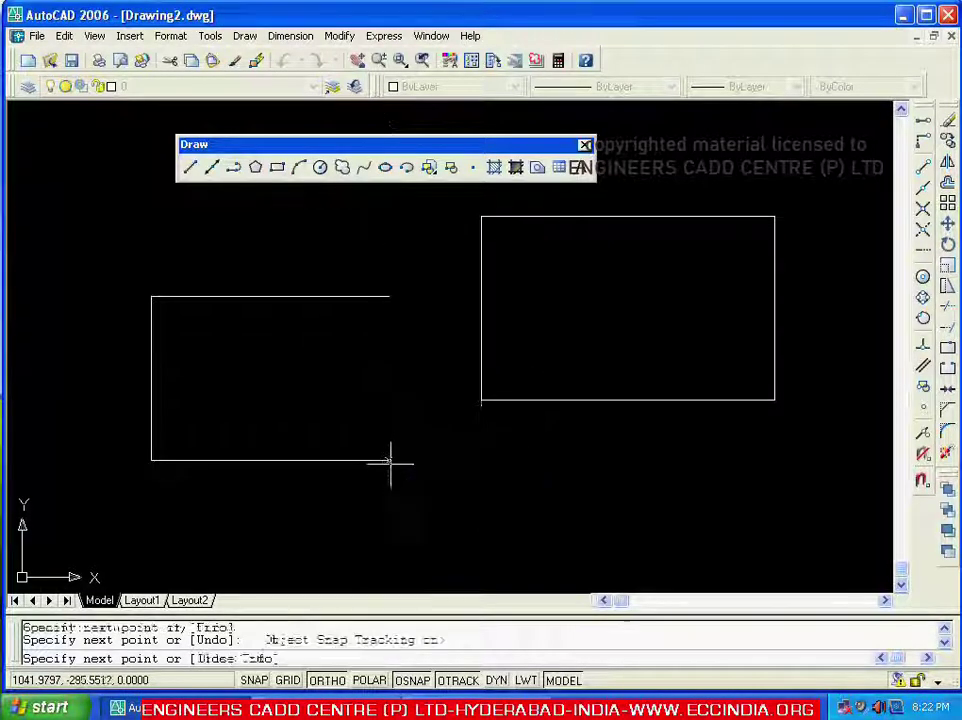
{"action": "left_click", "coordinate": [390, 296]}
{"action": "key", "text": "Escape"}
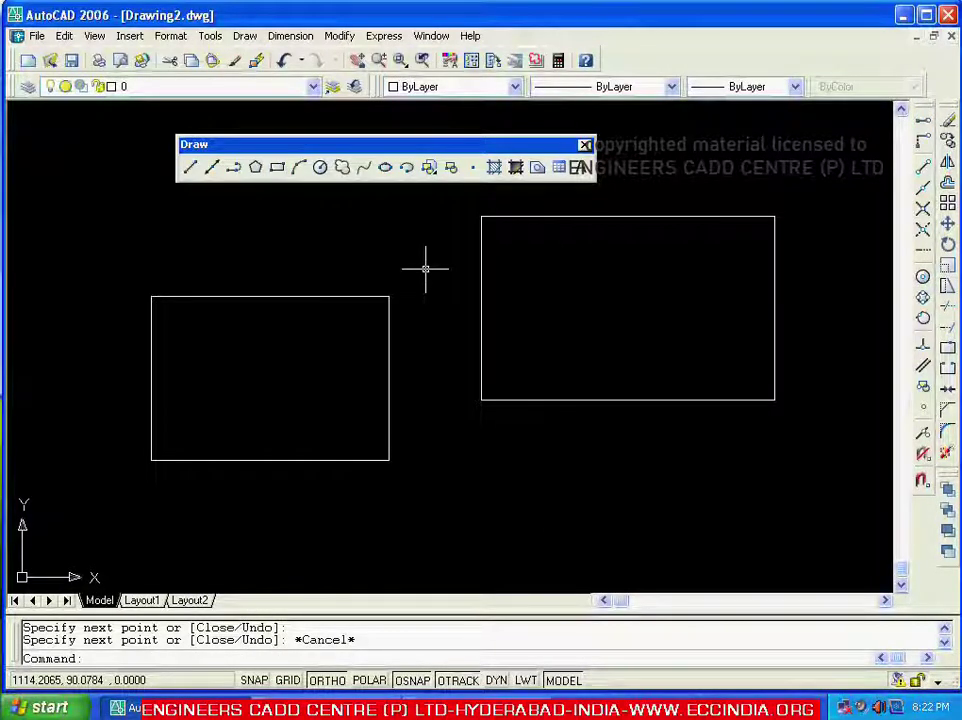
Erase the four lines of the closed outline beside the rectangle.
{"action": "left_click", "coordinate": [424, 267]}
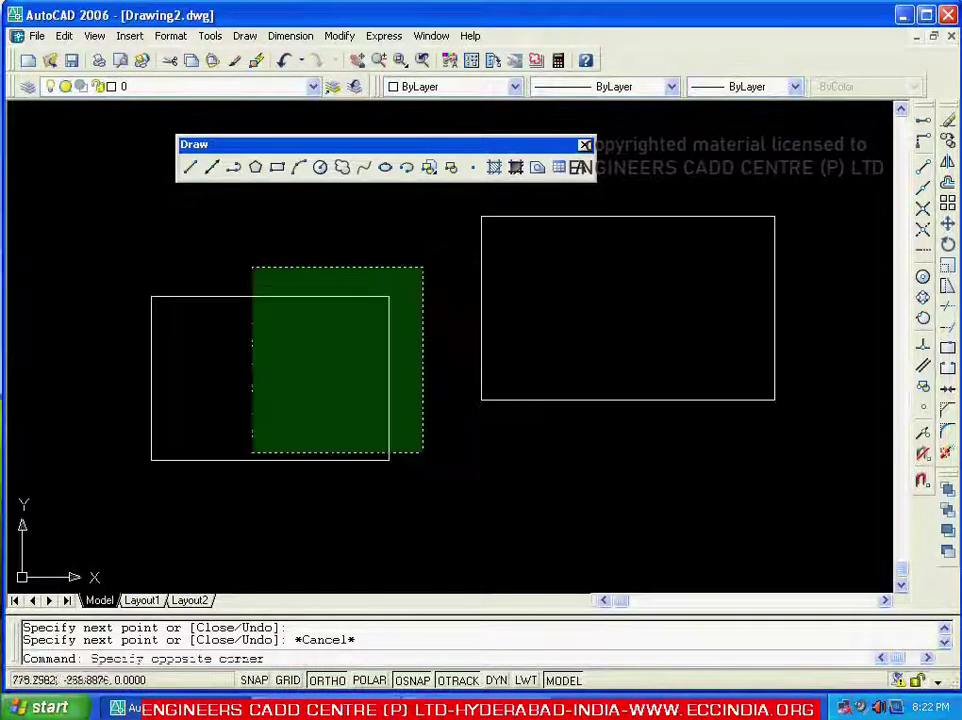
{"action": "left_click", "coordinate": [125, 430]}
{"action": "key", "text": "Delete"}
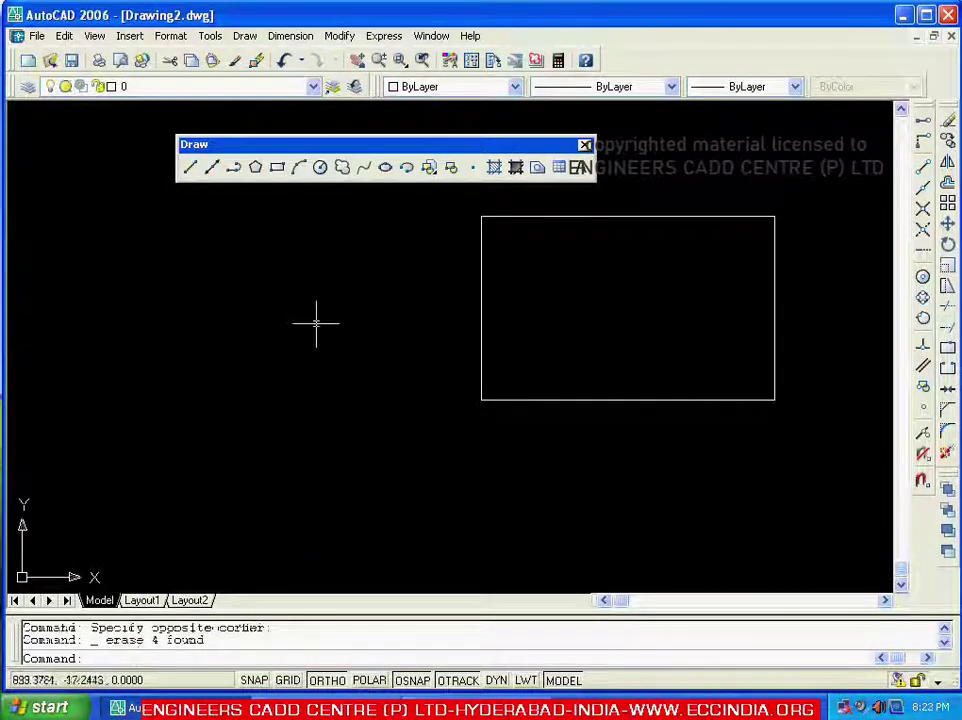
{"action": "middle_click_drag", "start_coordinate": [314, 325], "coordinate": [176, 393]}
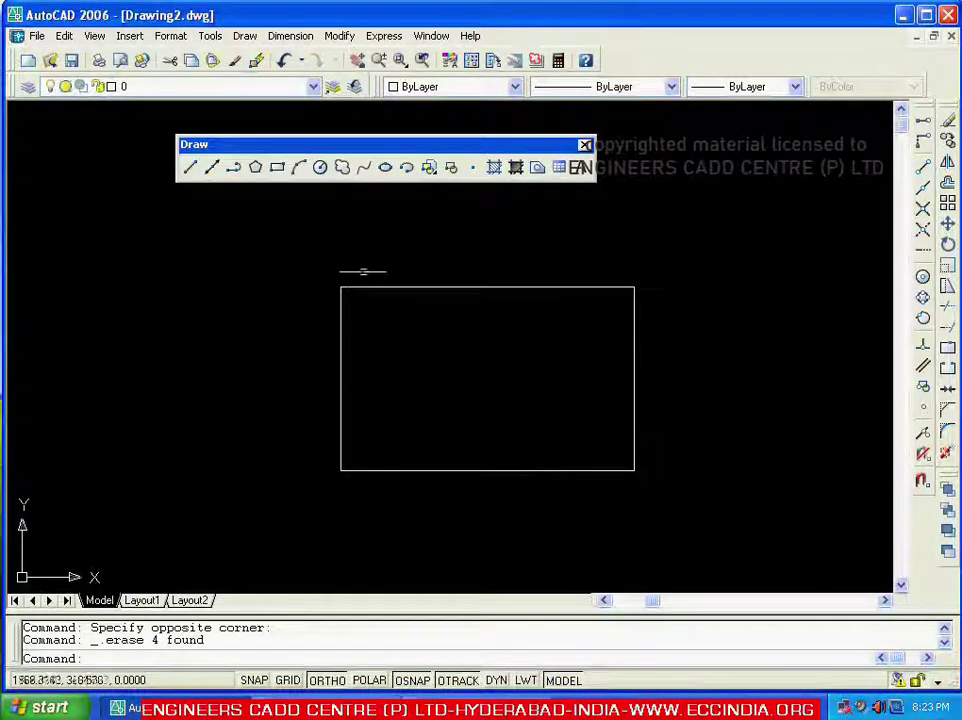
Enable the Midpoint object snap and draw a circle centred in the rectangle, tracking from the midpoints of its top and right edges.
{"action": "left_click", "coordinate": [321, 170]}
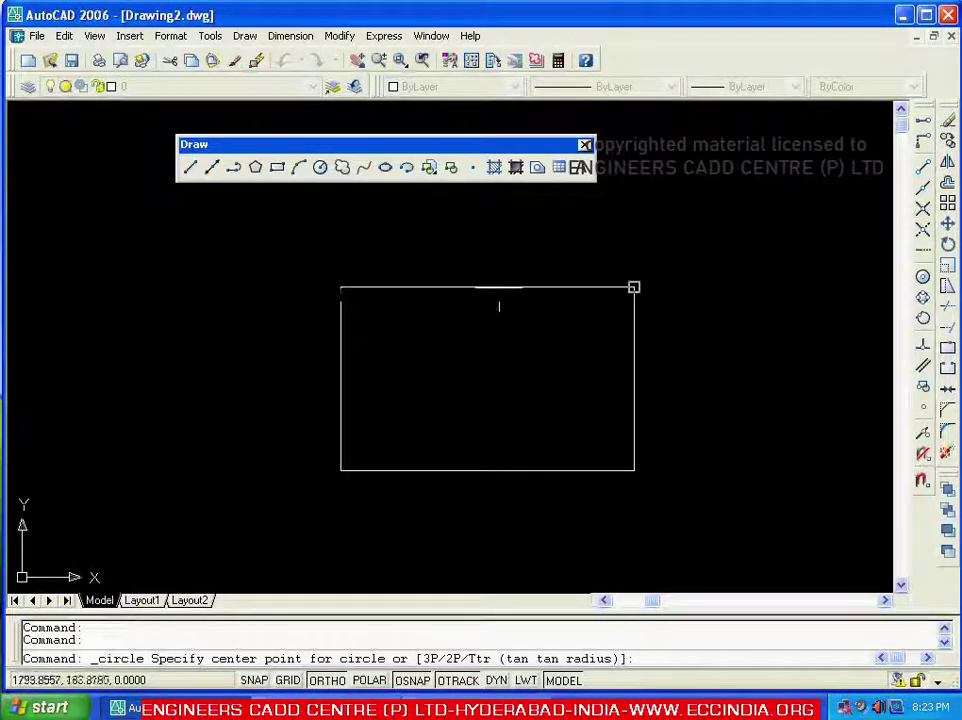
{"action": "right_click", "coordinate": [423, 683]}
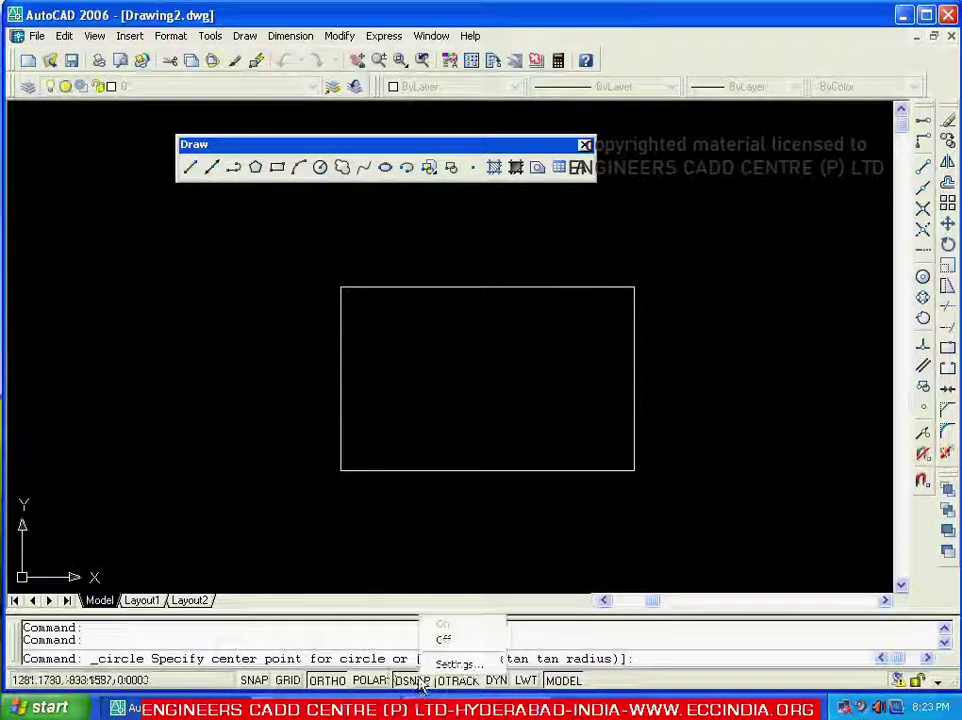
{"action": "left_click", "coordinate": [436, 664]}
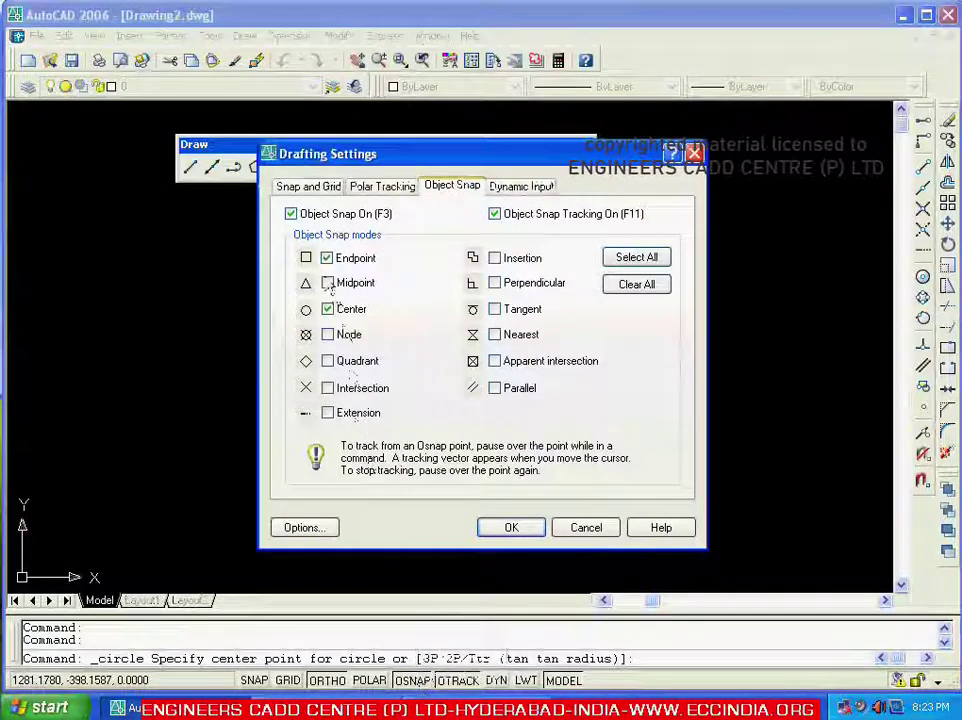
{"action": "left_click", "coordinate": [328, 283]}
{"action": "left_click", "coordinate": [510, 527]}
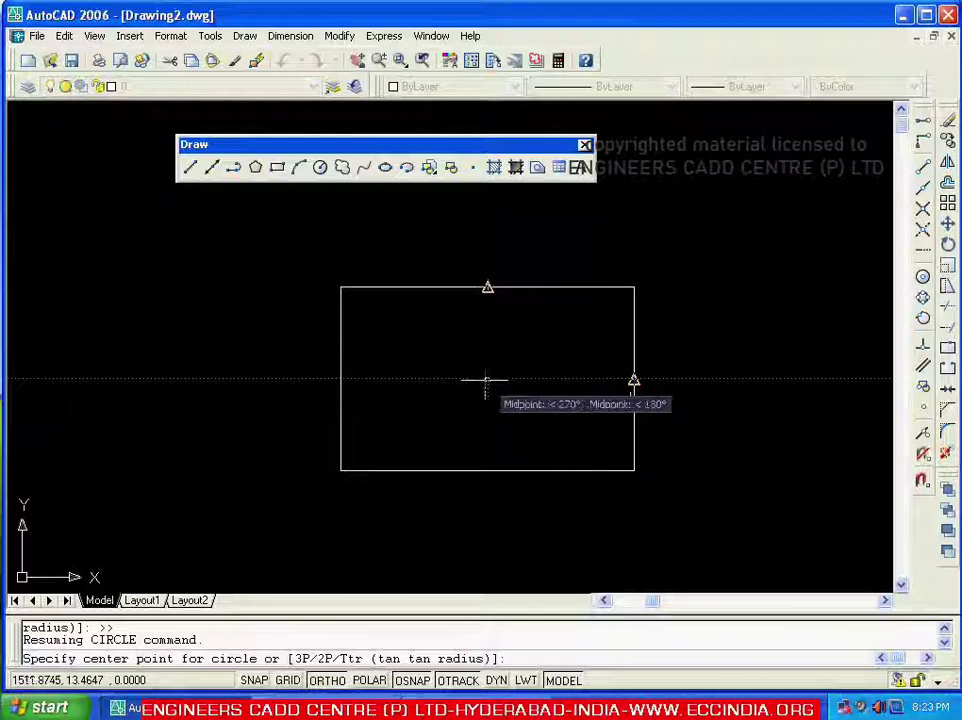
{"action": "left_click", "coordinate": [486, 379]}
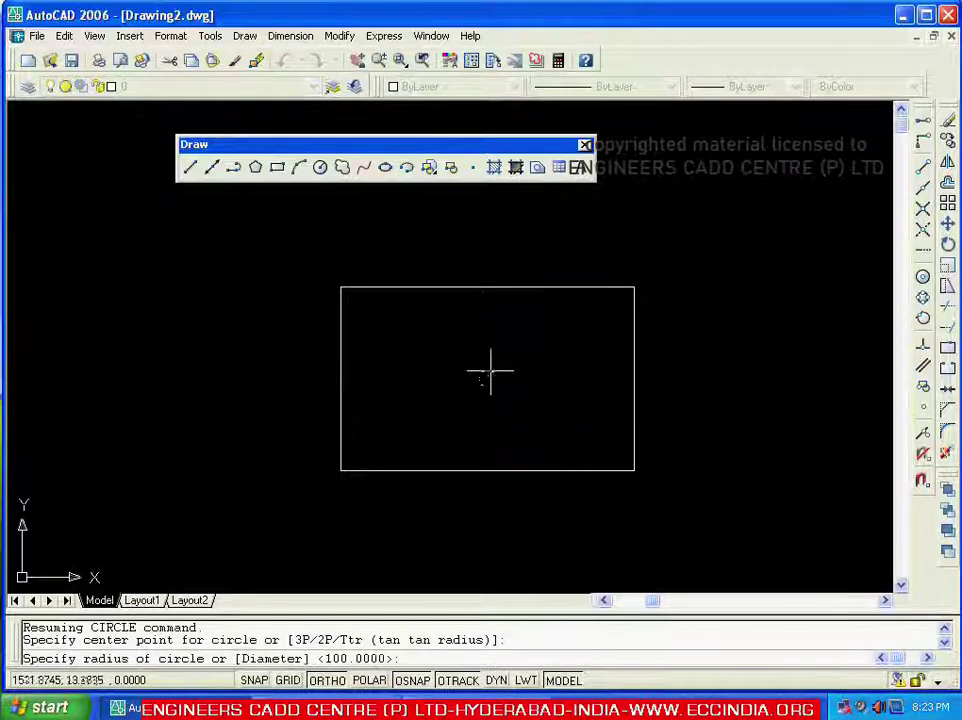
{"action": "left_click", "coordinate": [548, 322]}
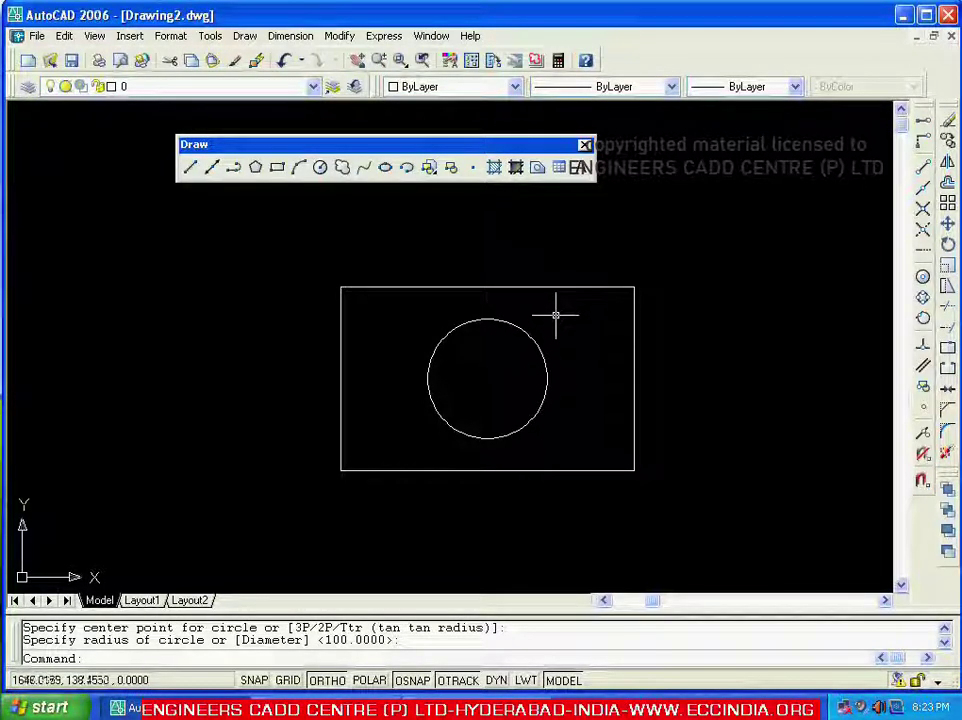
Erase the circle at the centre of the rectangle.
{"action": "left_click", "coordinate": [565, 318]}
{"action": "left_click", "coordinate": [510, 354]}
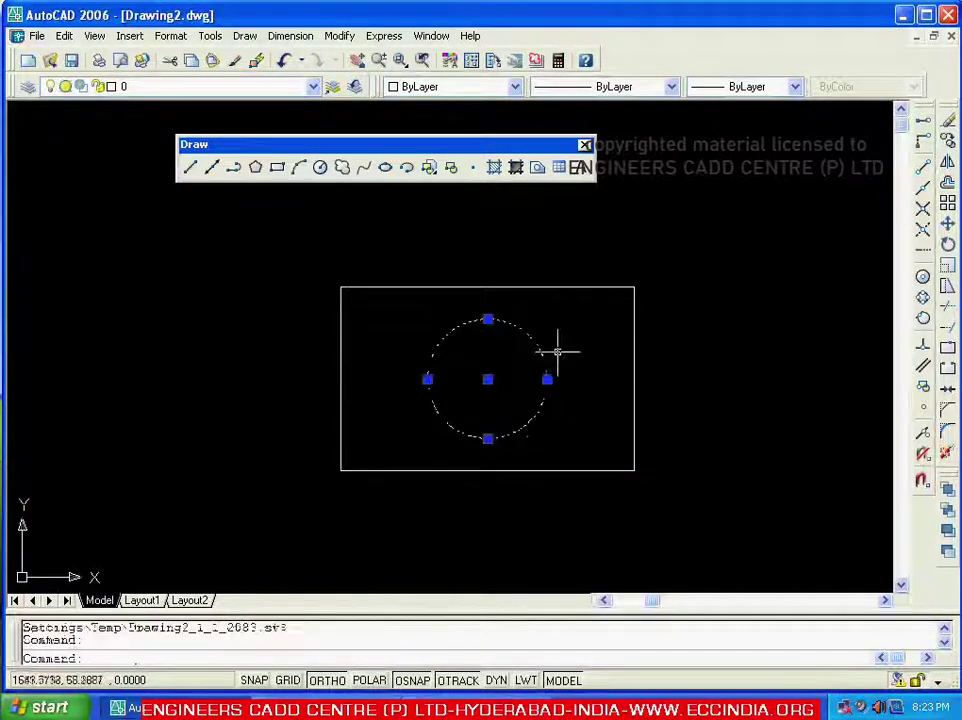
{"action": "key", "text": "Delete"}
{"action": "middle_click_drag", "start_coordinate": [552, 346], "coordinate": [414, 342]}
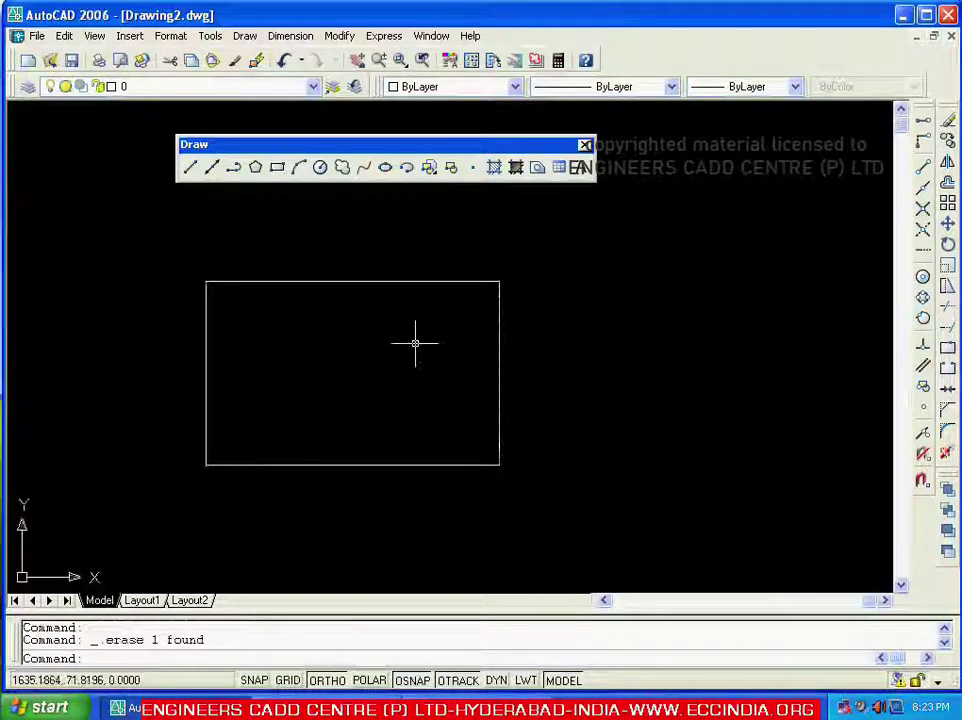